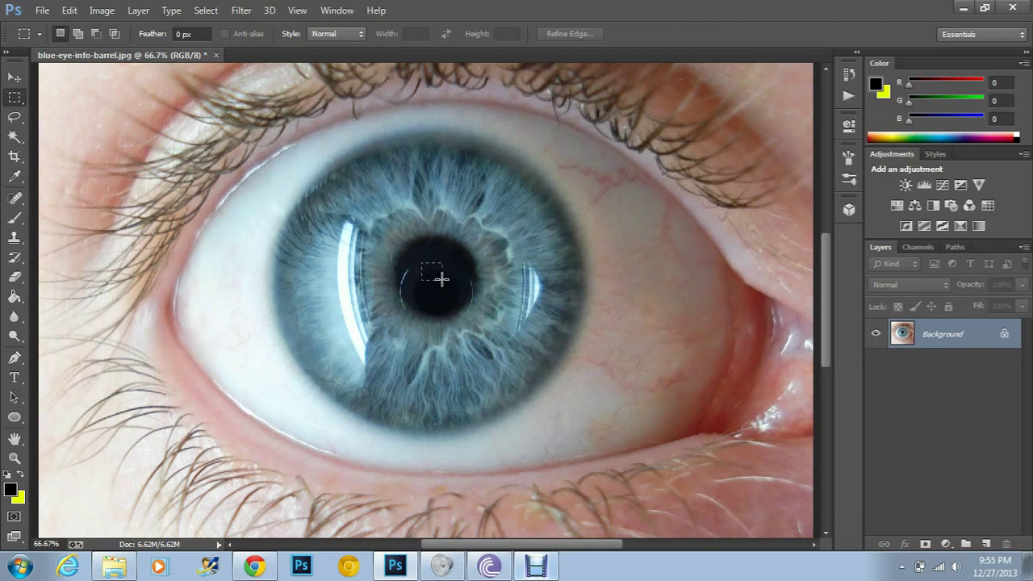
Discard the test rectangle and switch to the Elliptical Marquee Tool at a fixed 1:1 ratio.
left_click_drag(431, 272, 472, 306)
left_click(333, 244)
right_click(21, 98)
left_click(35, 107)
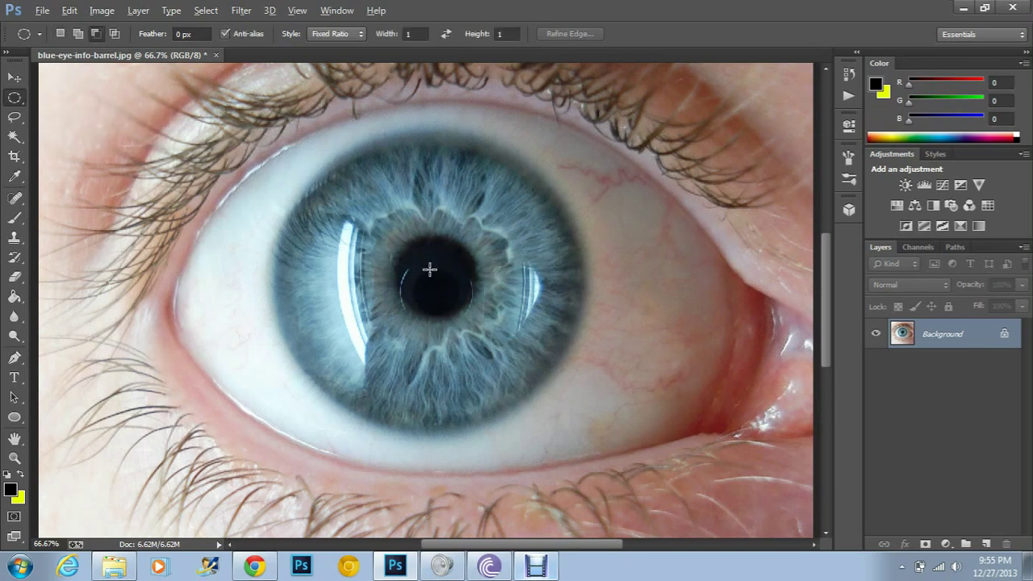
Draw a circular selection enclosing the whole blue iris and nudge it into place.
mouse_move(469, 296)
left_mouse_down()
mouse_move(819, 521)
mouse_move(570, 531)
left_mouse_up()
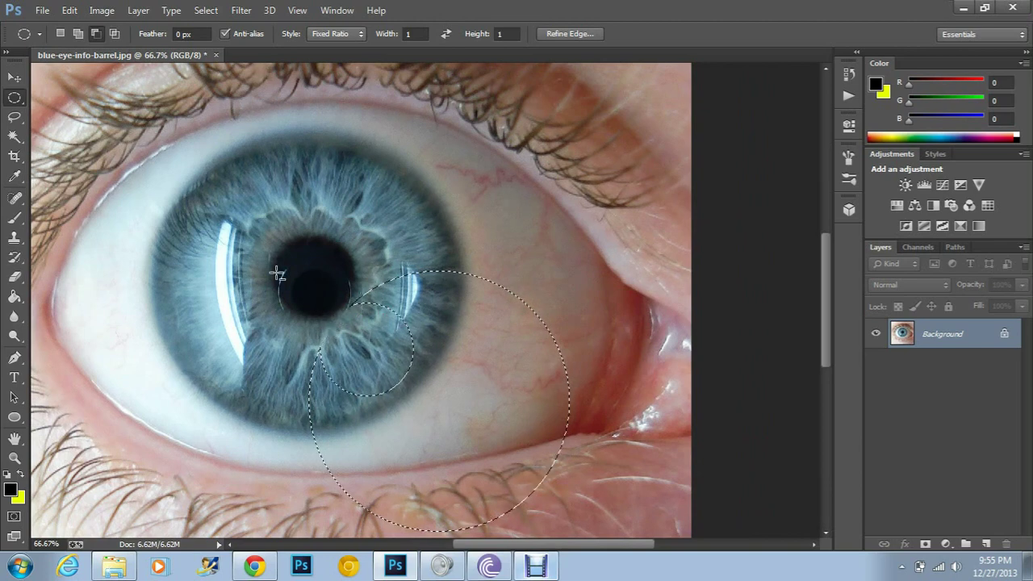
left_click(254, 258)
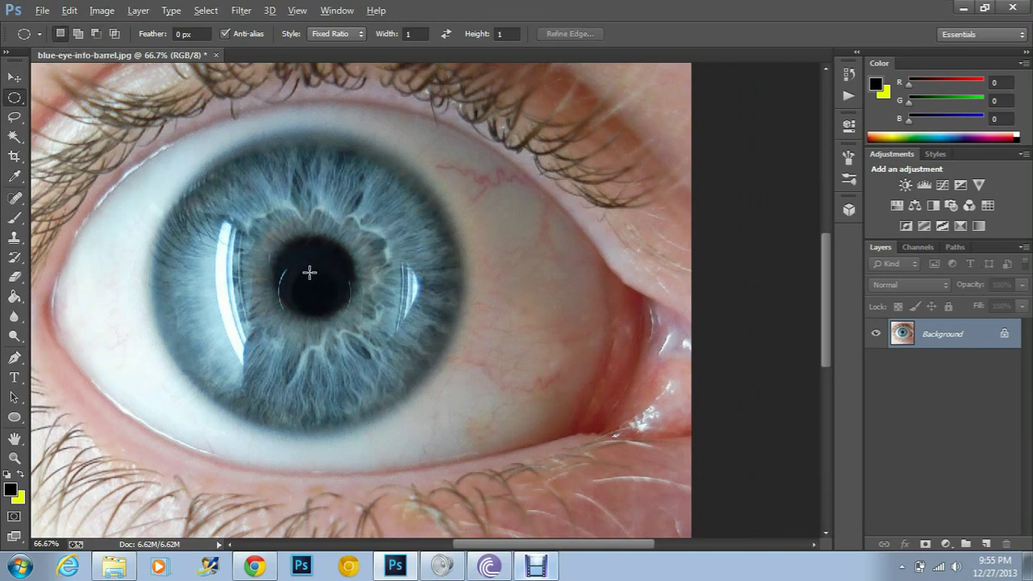
left_click_drag(309, 272, 527, 410)
left_click_drag(526, 410, 600, 440)
left_click_drag(395, 327, 395, 337)
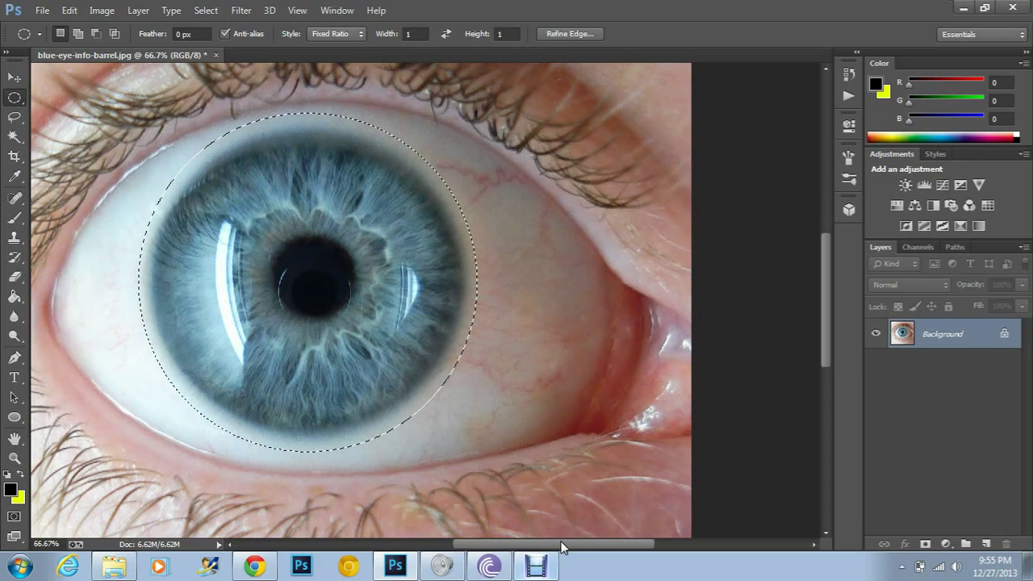
mouse_move(561, 544)
left_mouse_down()
mouse_move(519, 534)
mouse_move(576, 543)
left_mouse_up()
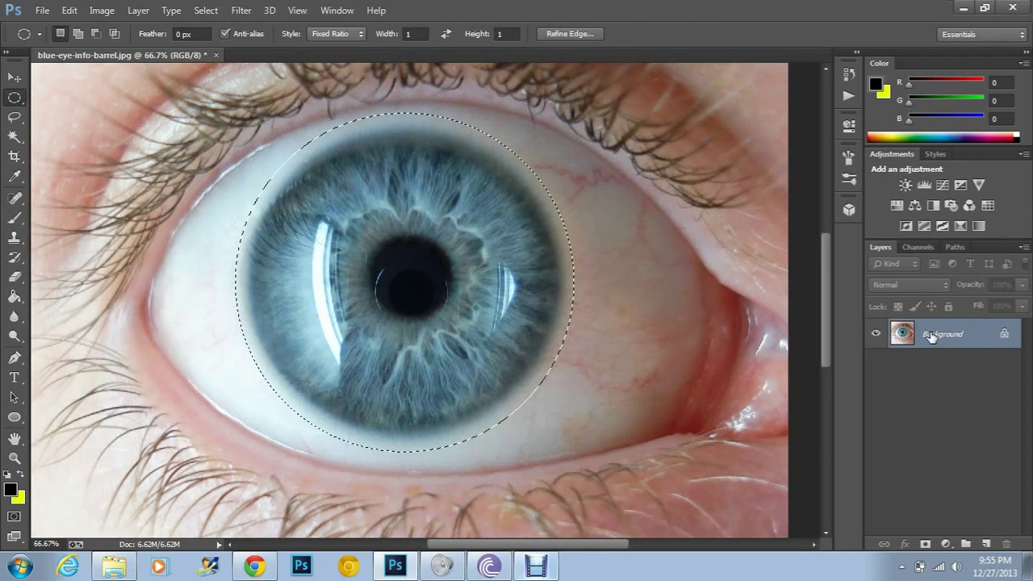
Duplicate the Background layer, apply Pinch three times inside the iris circle, then deselect.
left_click_drag(932, 337, 983, 544)
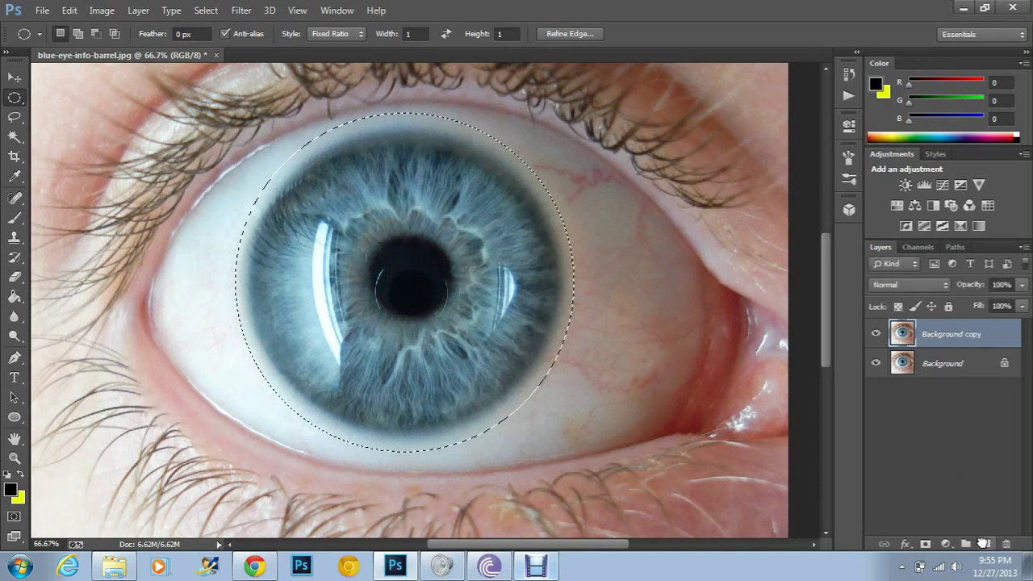
left_click(242, 10)
left_click(242, 23)
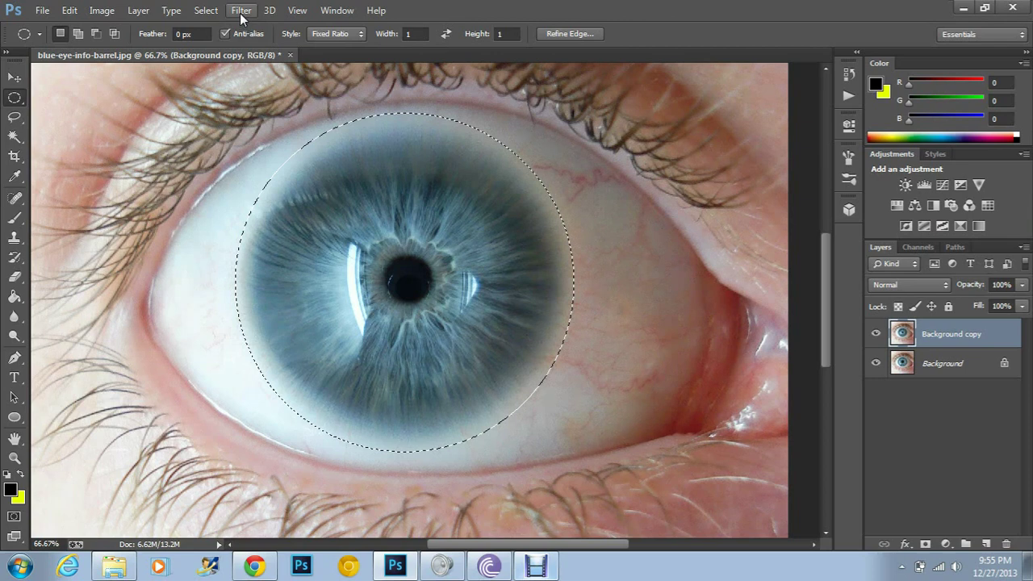
left_click(241, 10)
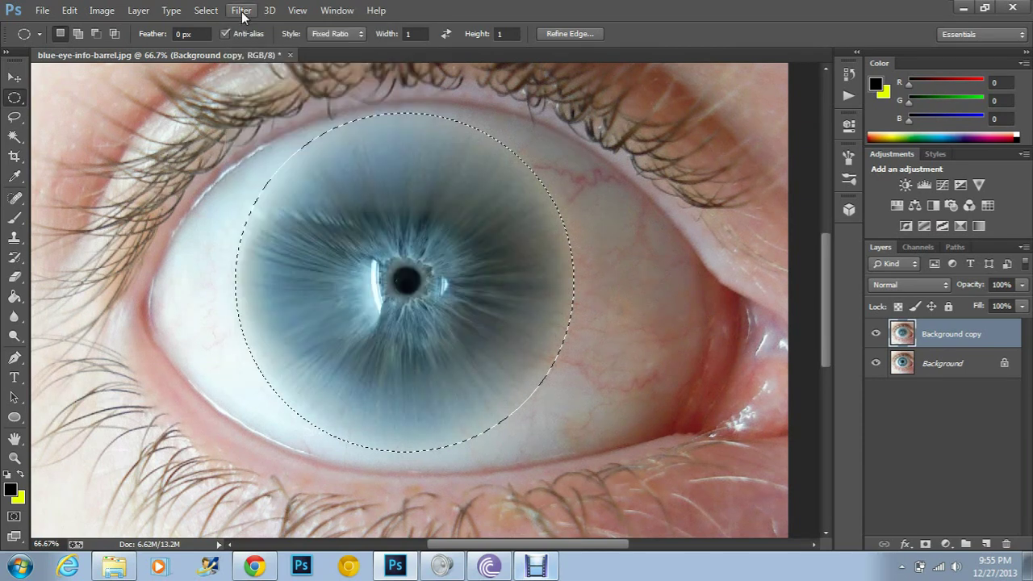
left_click(241, 11)
key("ctrl+d")
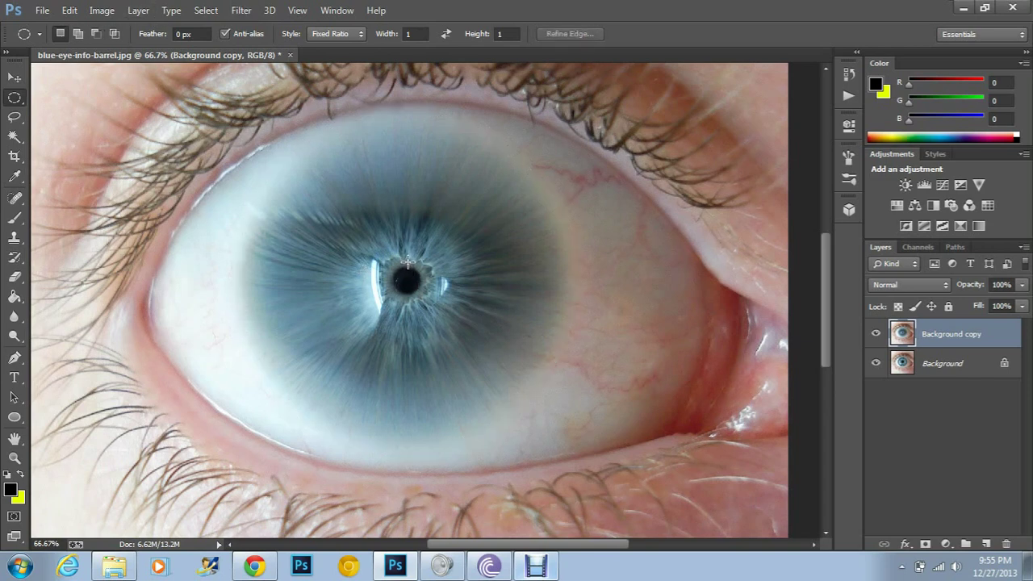
Select a small circle around the pupil and start scaling it with linked proportions.
mouse_move(390, 263)
left_mouse_down()
mouse_move(421, 296)
mouse_move(412, 292)
left_mouse_up()
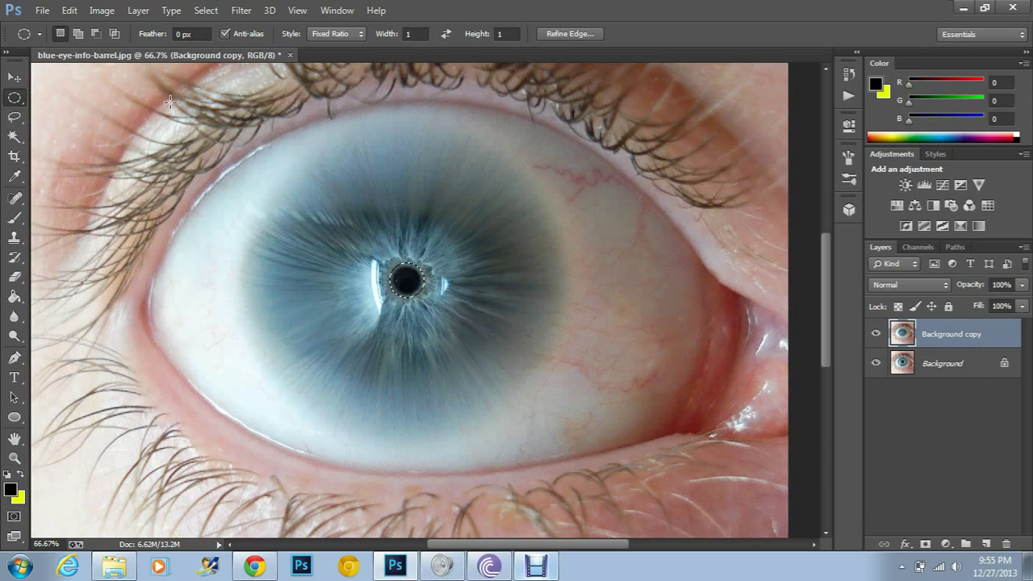
left_click(69, 9)
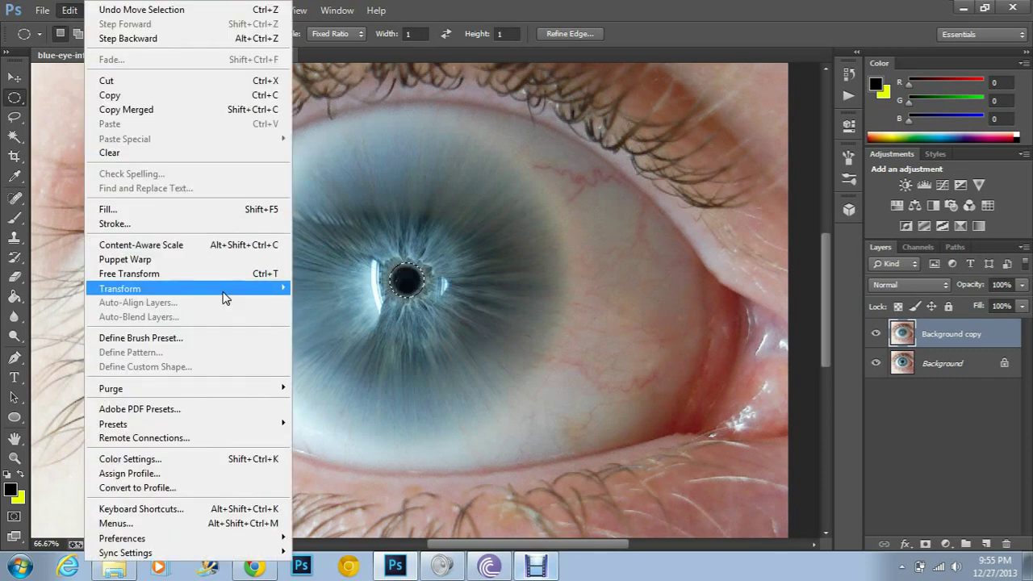
mouse_move(186, 288)
left_click(310, 313)
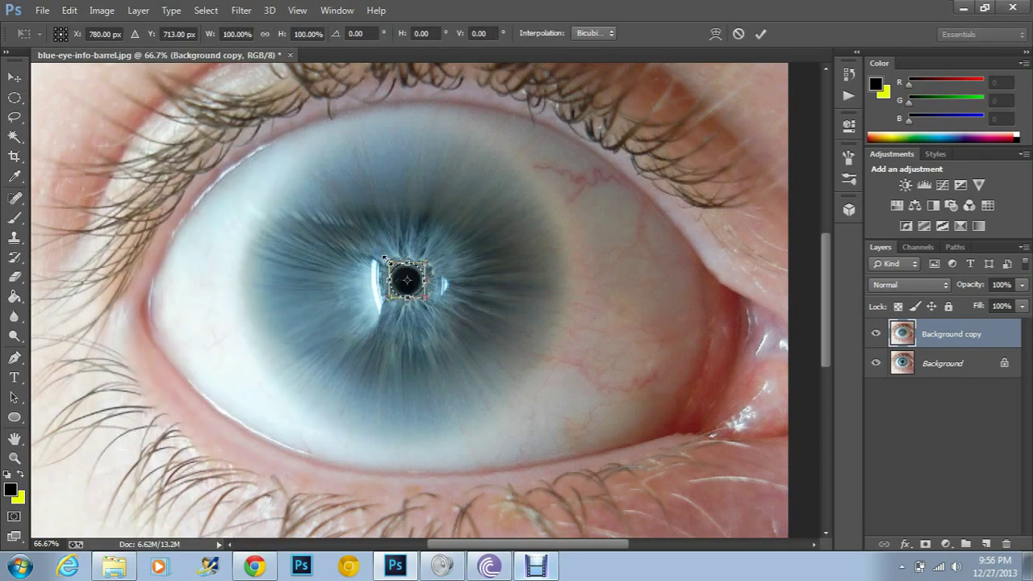
left_click_drag(385, 259, 269, 114)
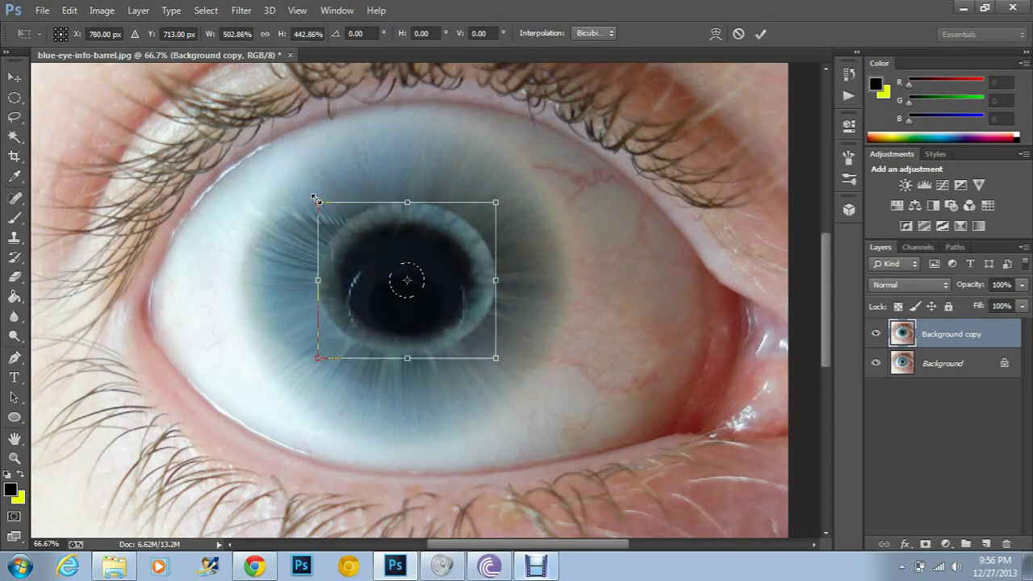
left_click(264, 34)
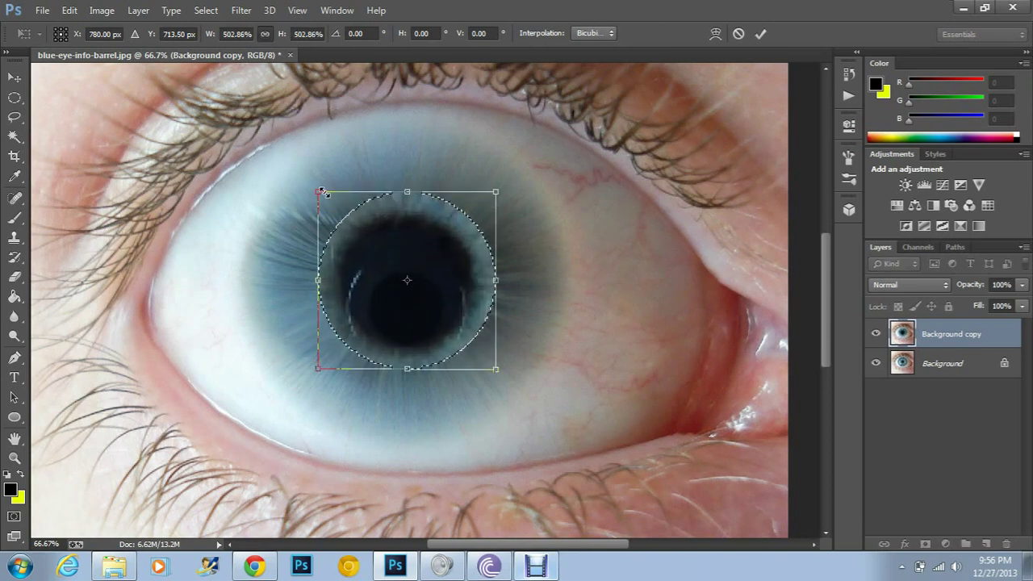
Scale the pupil area to 865%, centre it on the iris, and apply the transform.
left_click_drag(320, 192, 267, 129)
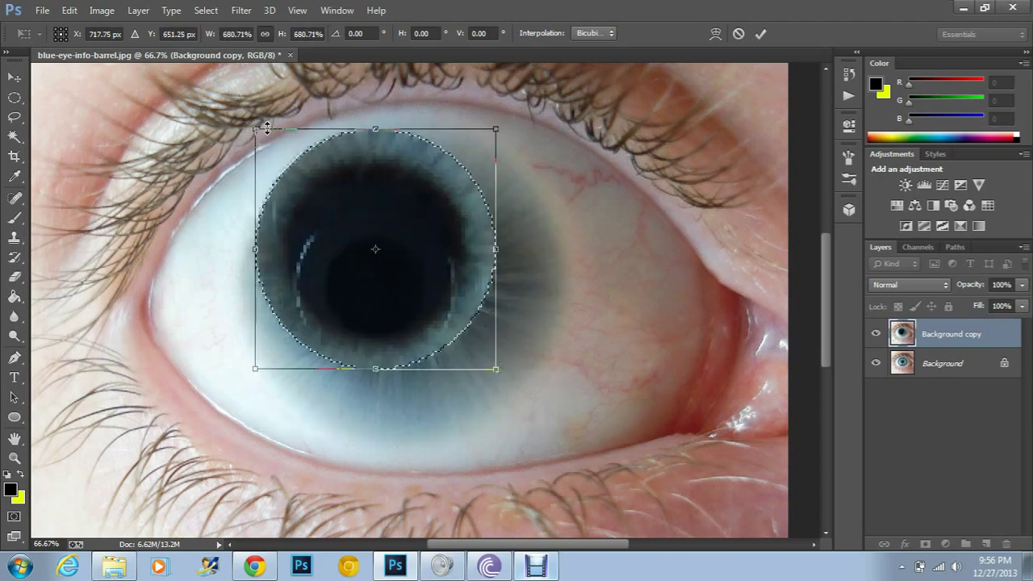
left_click_drag(406, 232, 440, 259)
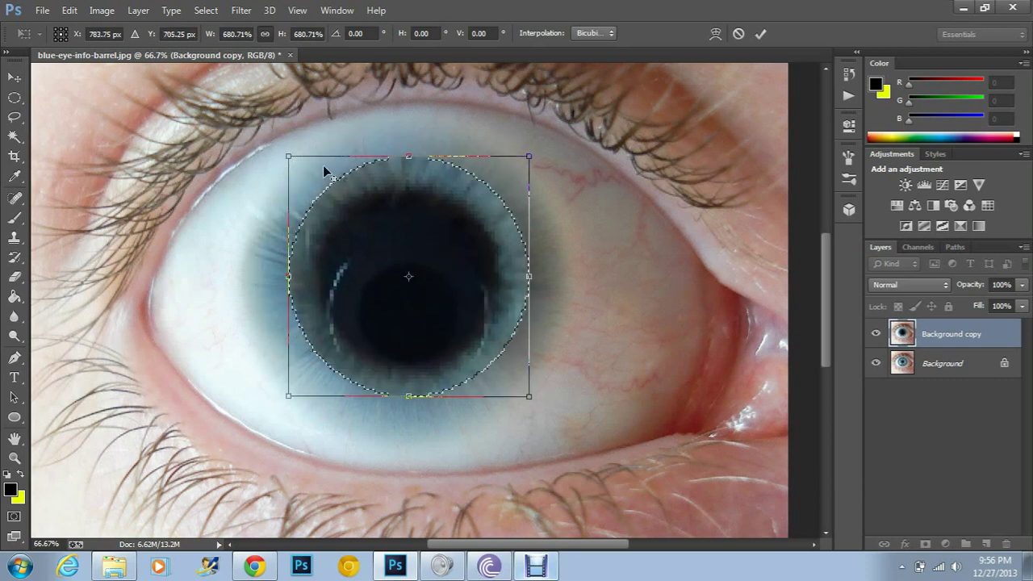
left_click_drag(286, 152, 246, 126)
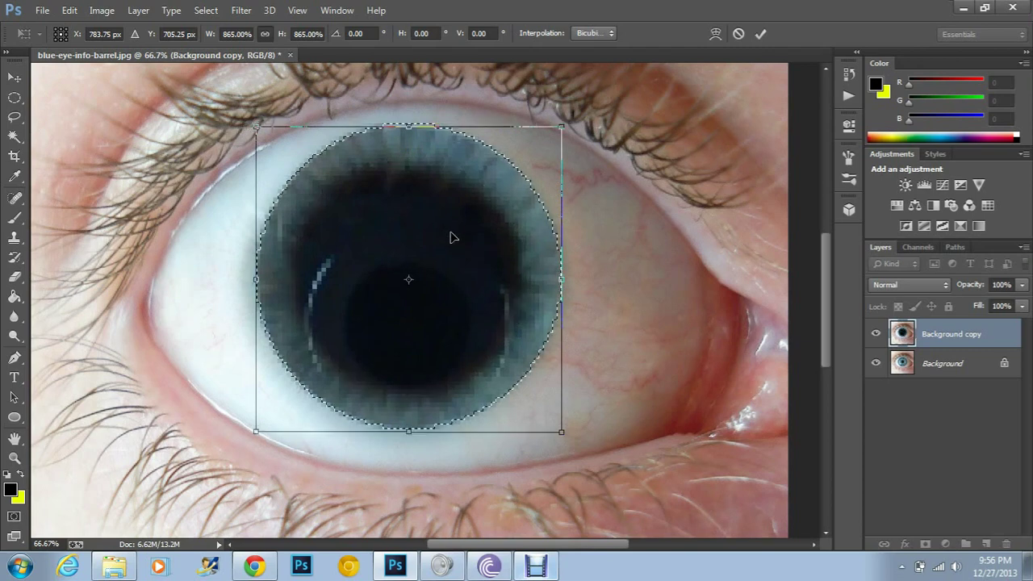
left_click_drag(454, 232, 453, 237)
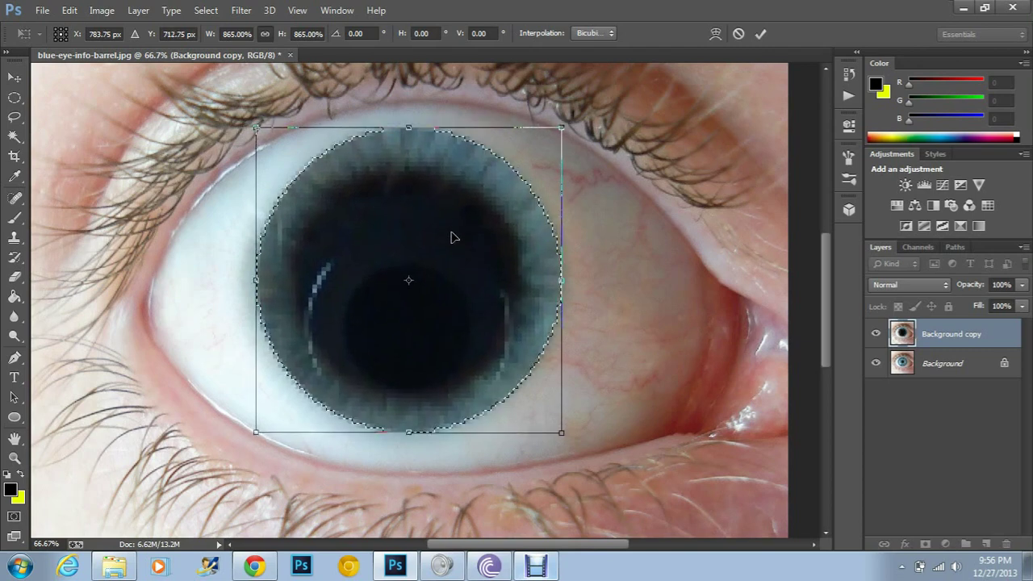
left_click(13, 100)
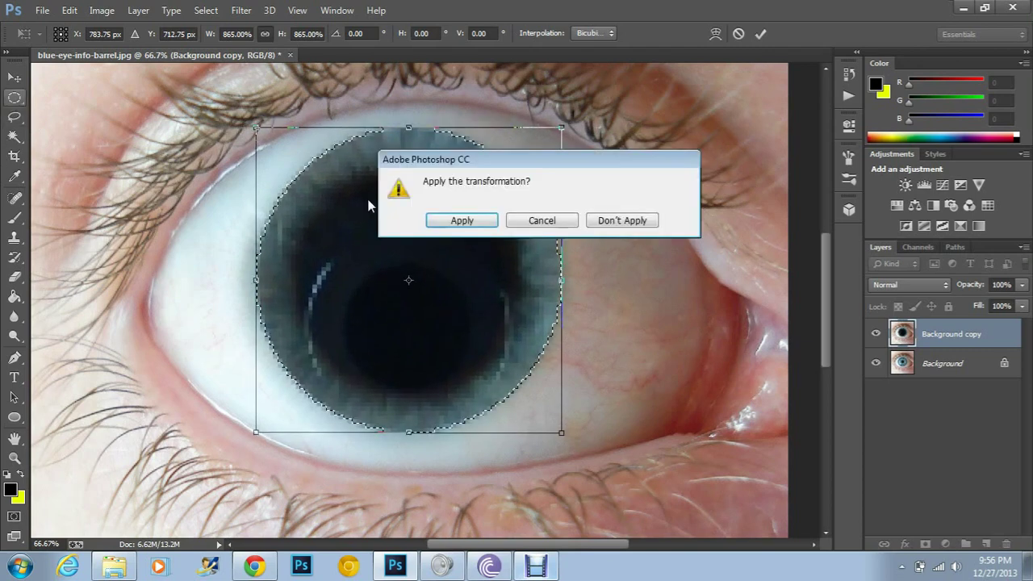
left_click(442, 224)
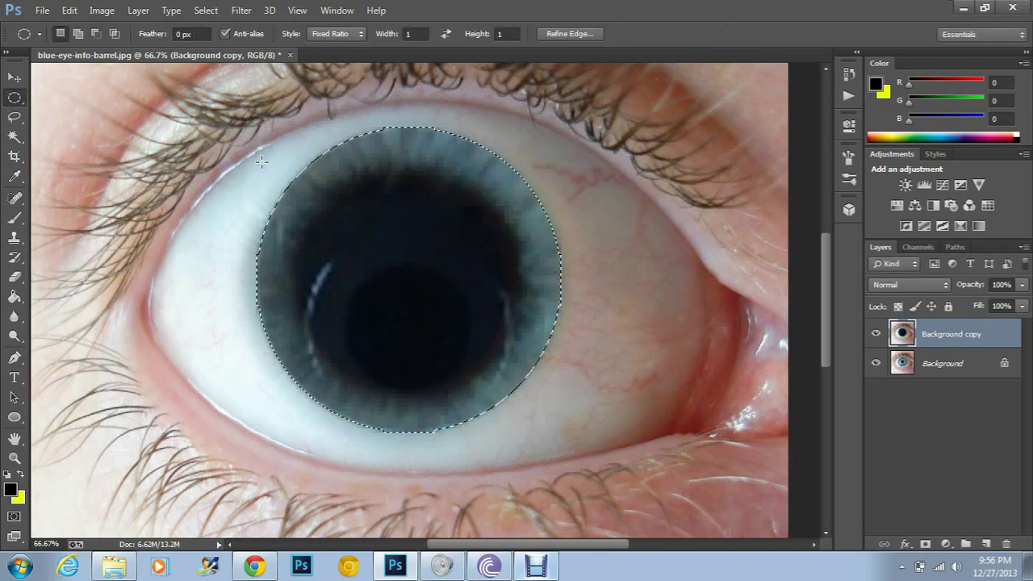
Select a large circle centred on the iris and apply a Pinch to it.
key("ctrl+d")
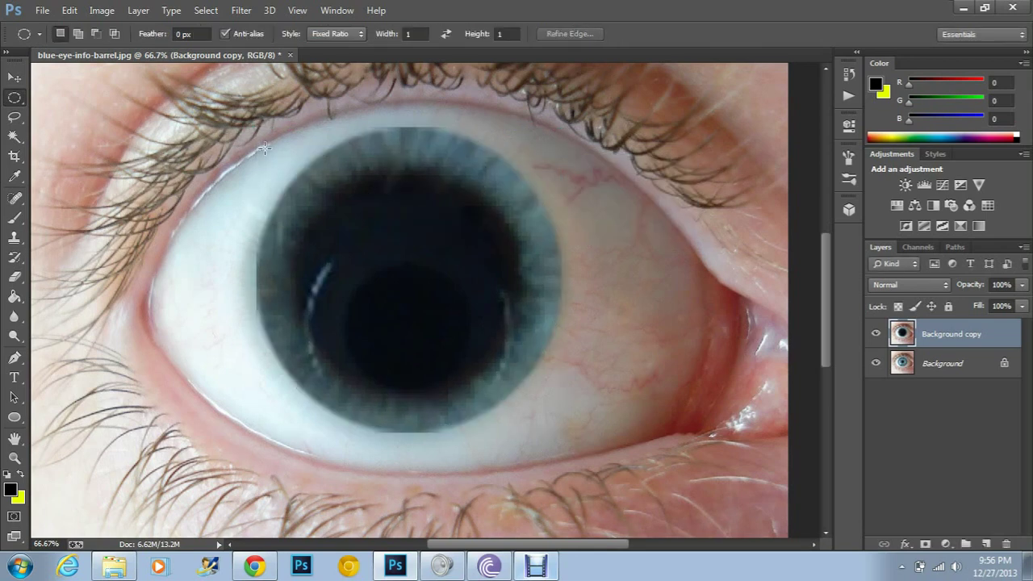
left_click_drag(250, 132, 598, 466)
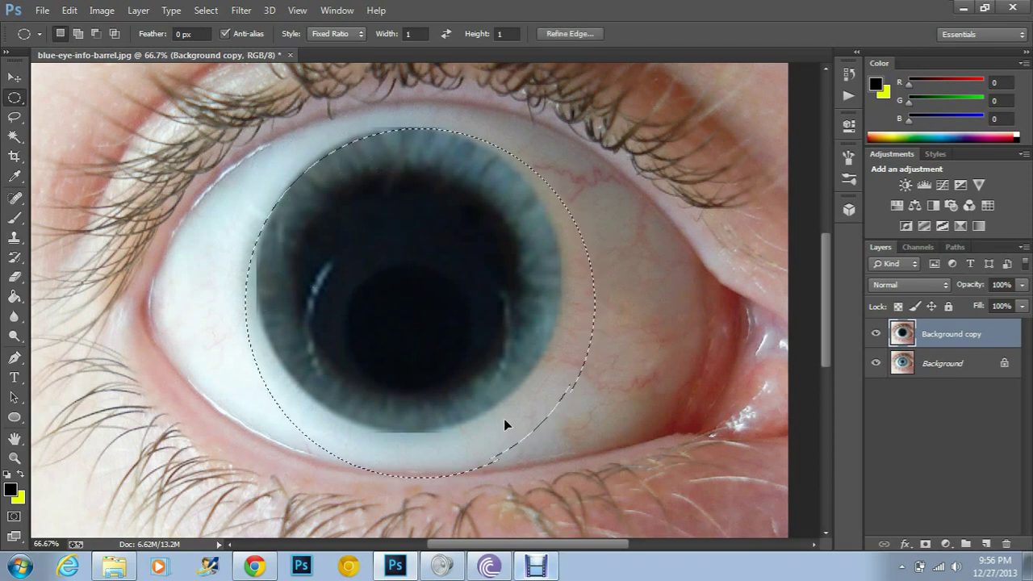
left_click_drag(503, 419, 495, 403)
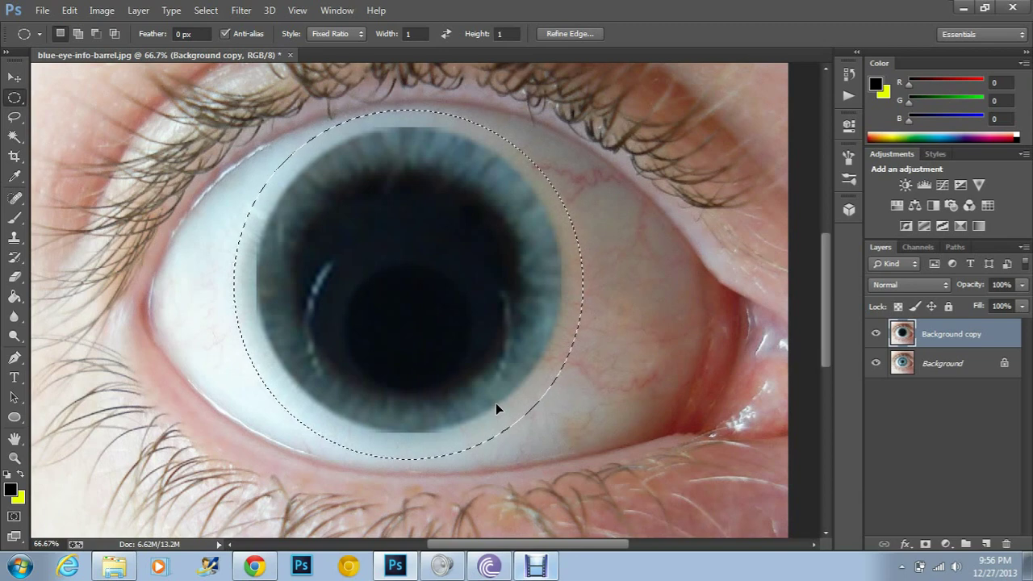
left_click(242, 10)
left_click(253, 33)
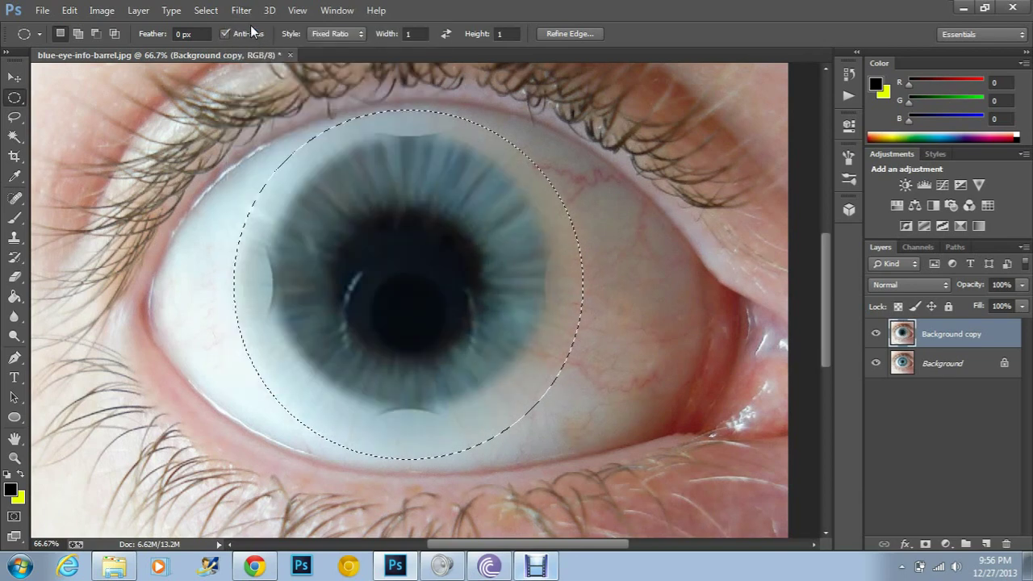
Repeat the Pinch until the pupil is a tiny dot, then deselect.
left_click(241, 10)
left_click(241, 20)
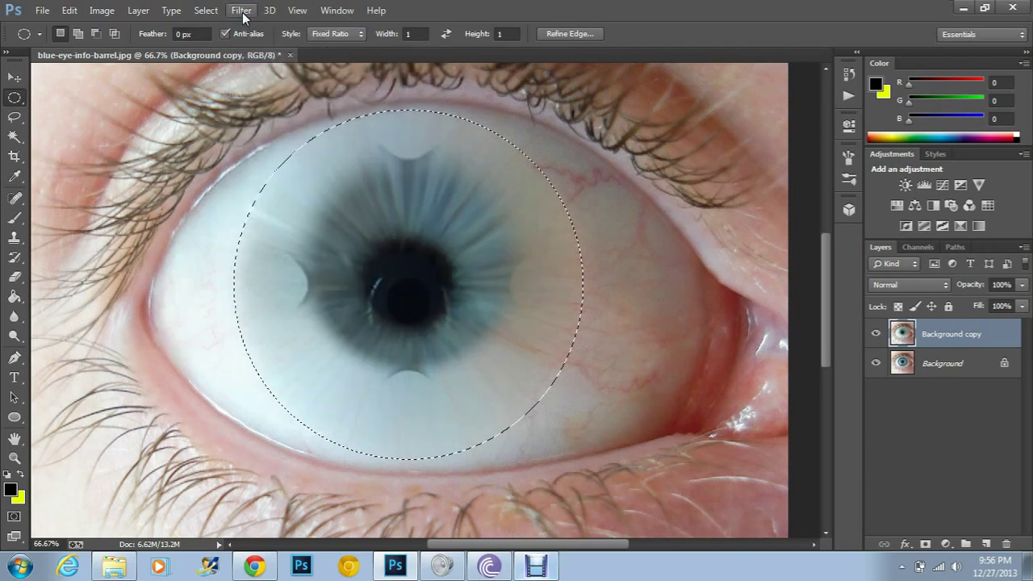
left_click(242, 11)
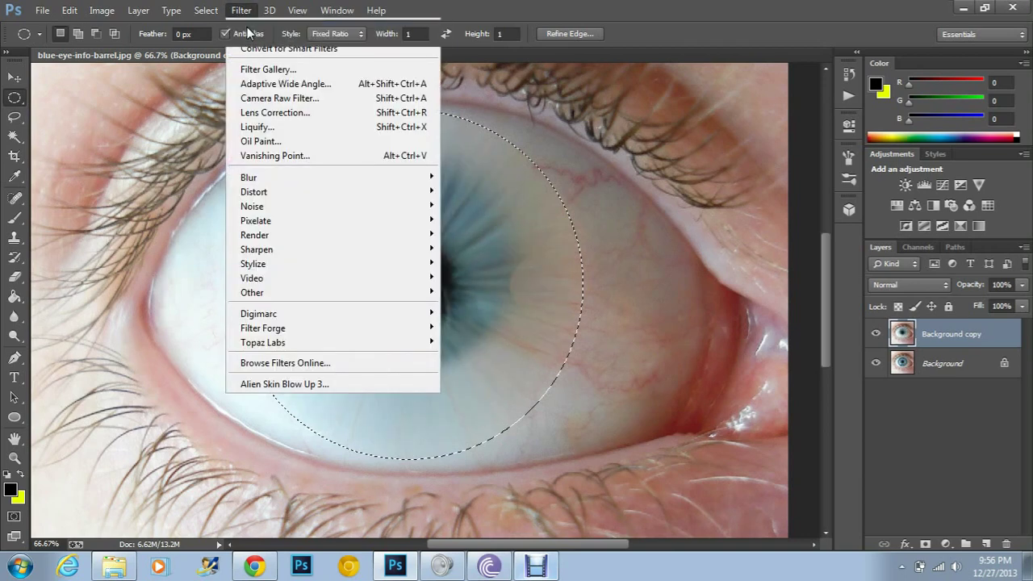
left_click(247, 22)
left_click(247, 14)
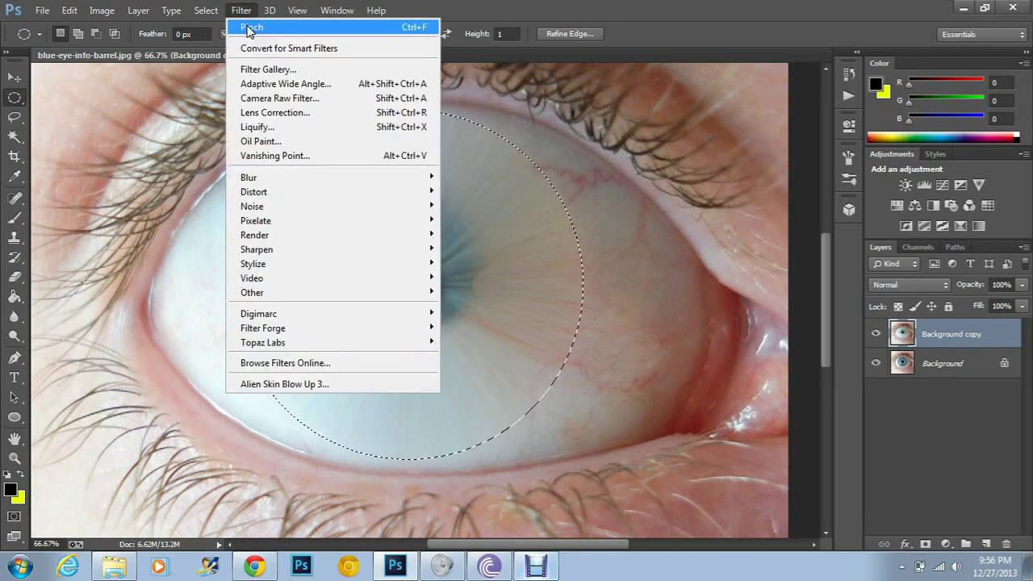
left_click(247, 26)
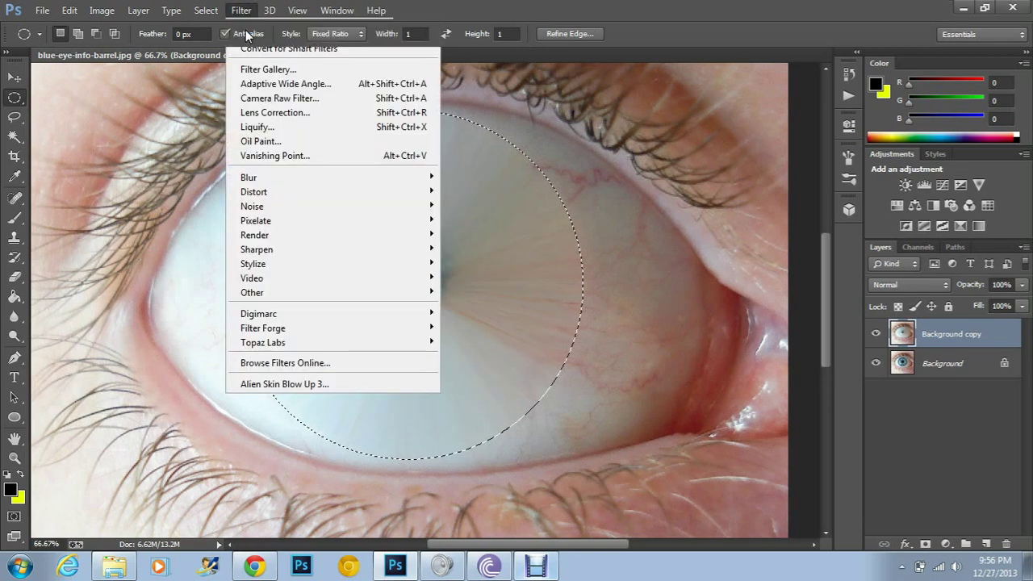
left_click(247, 28)
left_click(242, 10)
left_click(249, 29)
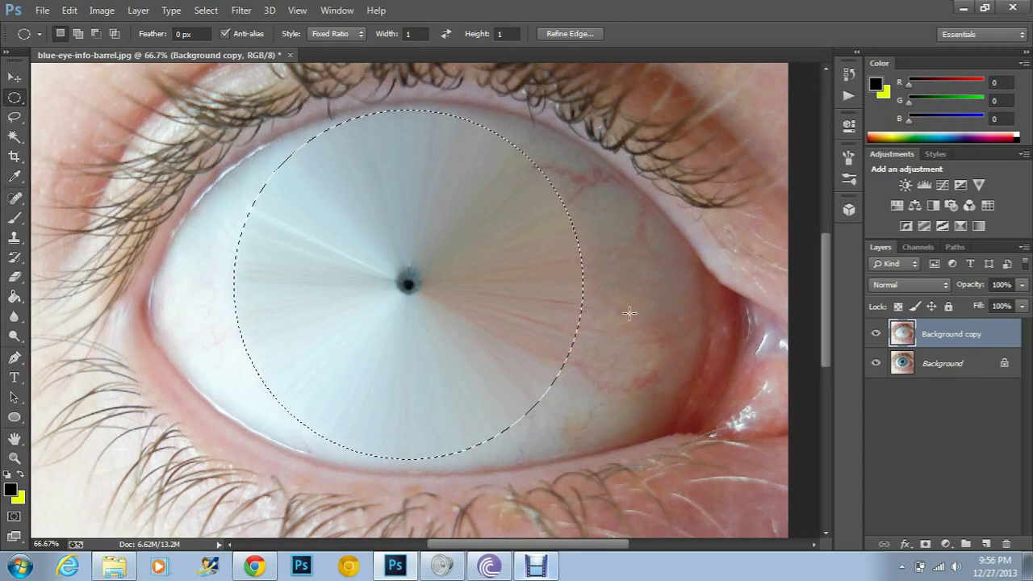
left_click(629, 313)
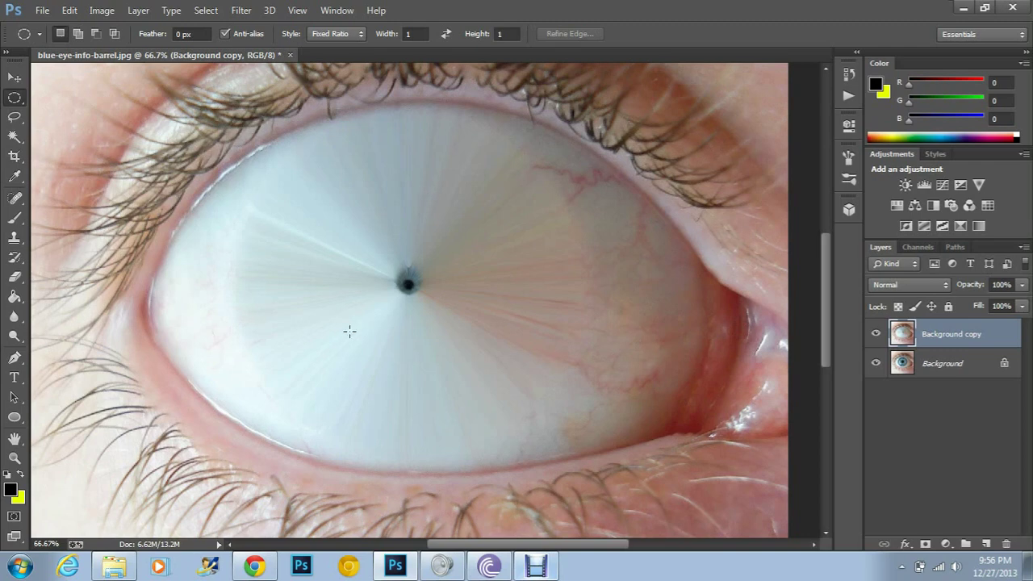
left_click(241, 10)
mouse_move(248, 178)
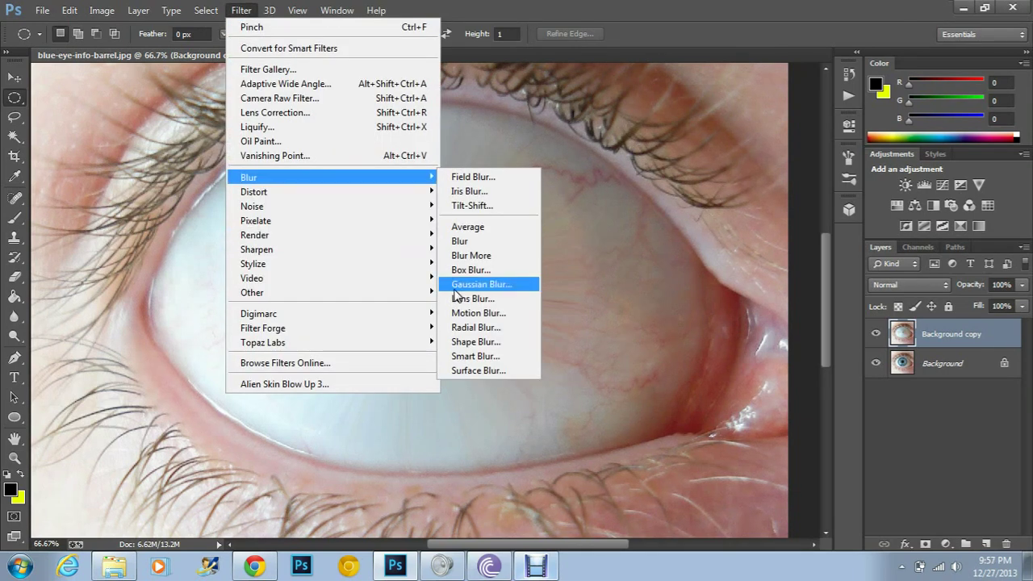
left_click(457, 285)
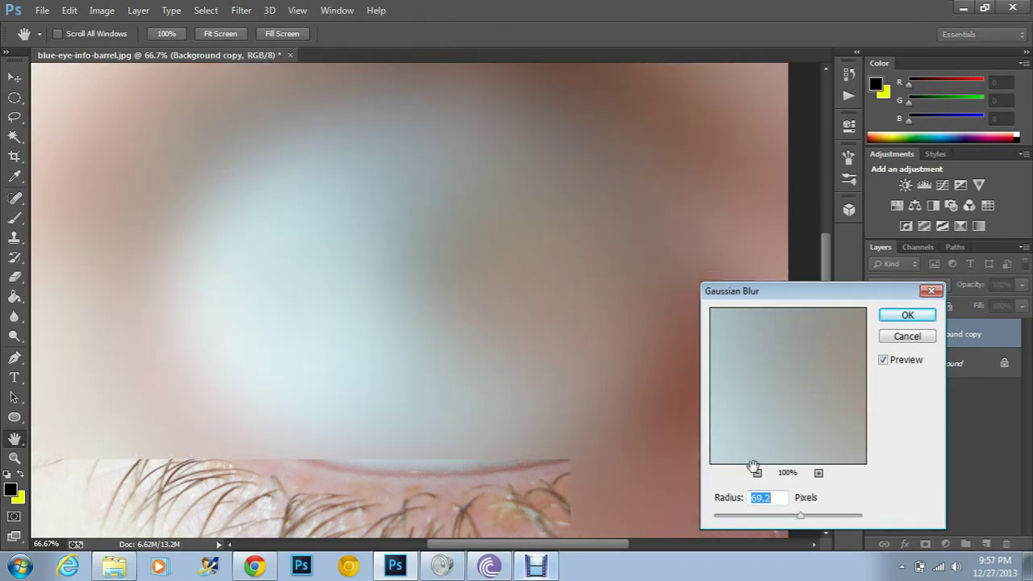
mouse_move(802, 518)
left_mouse_down()
mouse_move(730, 517)
mouse_move(779, 519)
left_mouse_up()
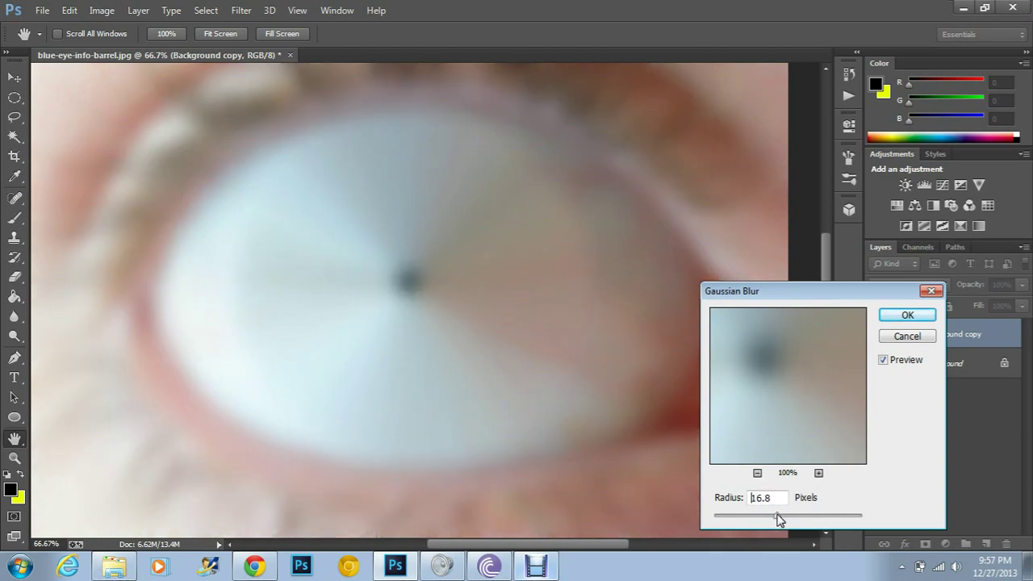
left_click_drag(779, 519, 783, 519)
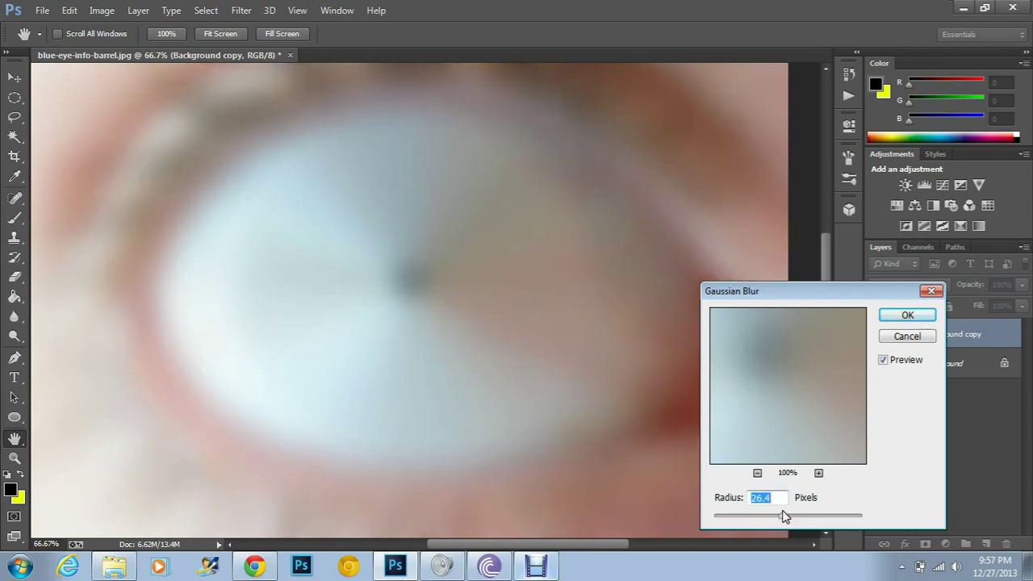
left_click(907, 336)
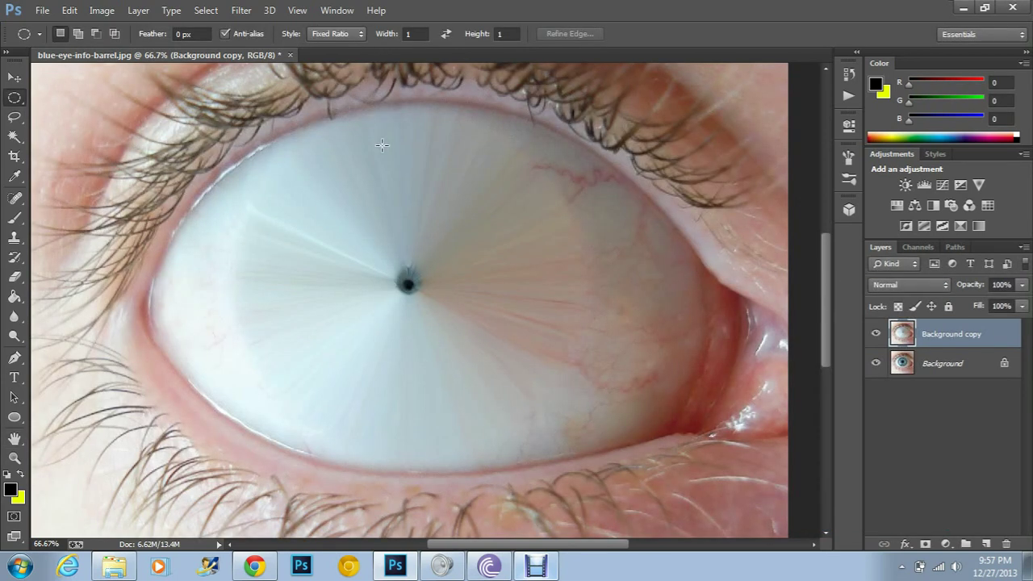
Convert the Background copy layer for Smart Filters.
left_click(241, 10)
left_click(278, 47)
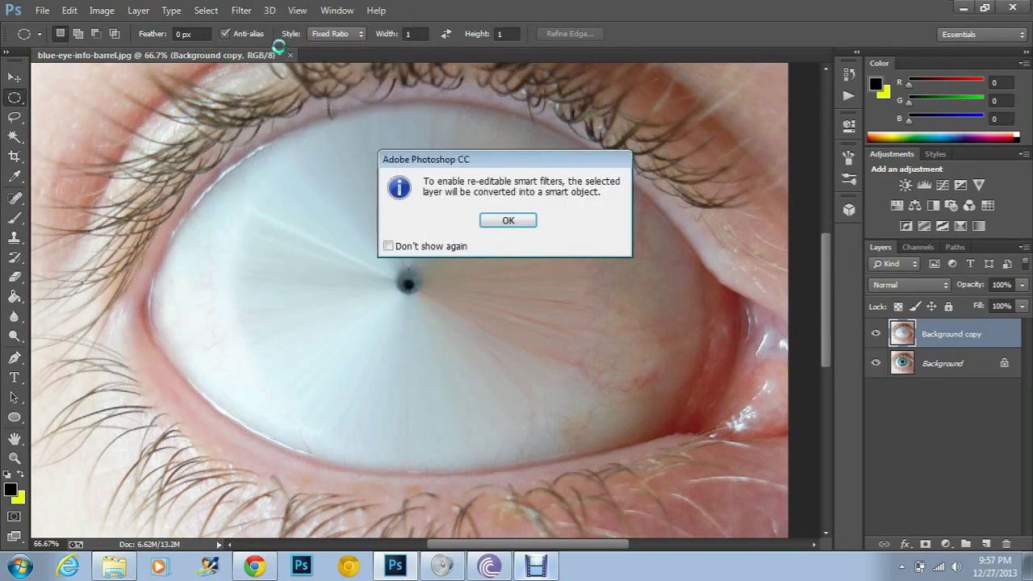
left_click(508, 221)
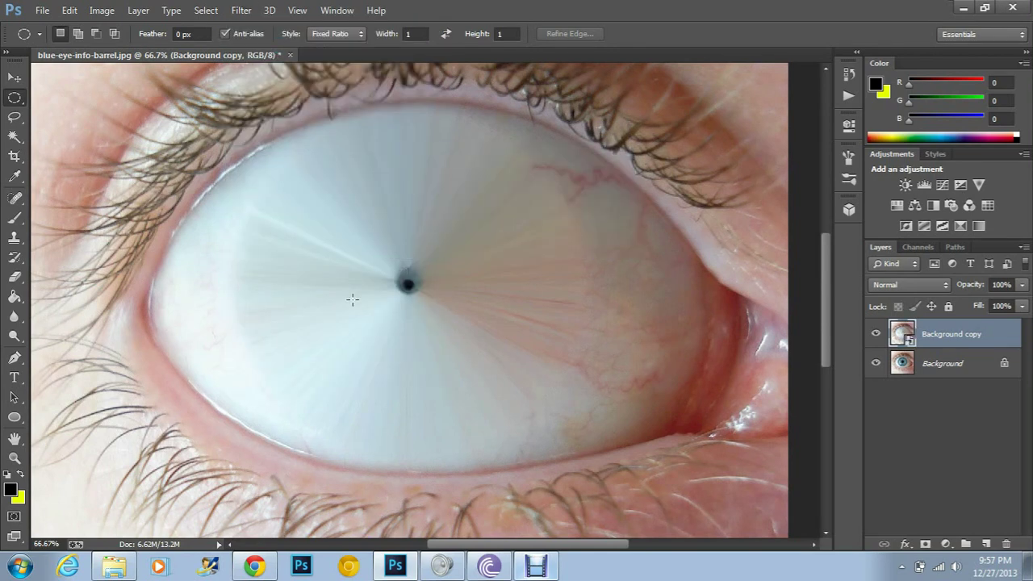
Zoom to 300% on the pupil and set the Brush tool to 22 px.
key("ctrl+plus")
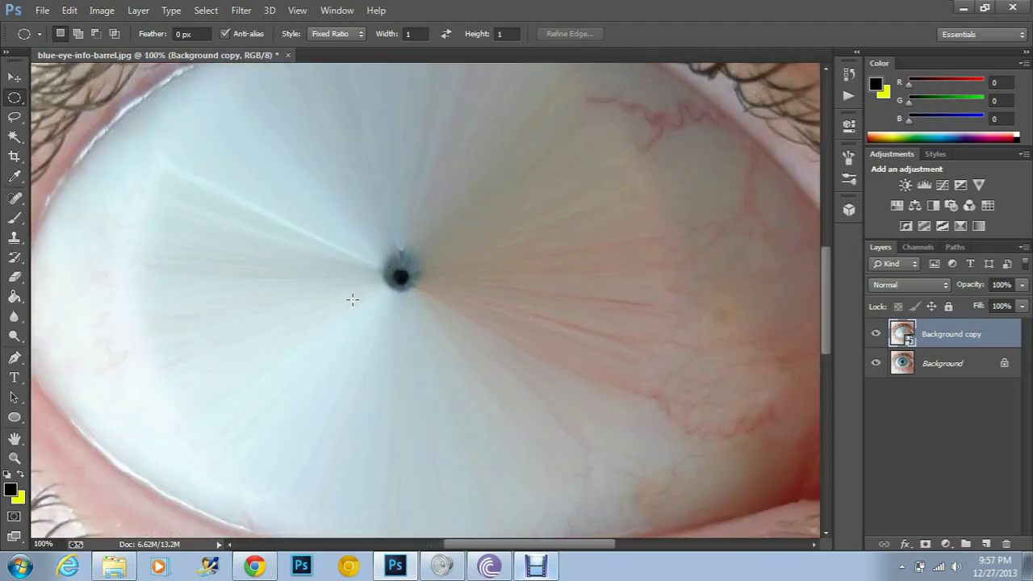
key("ctrl+plus")
key("ctrl+plus")
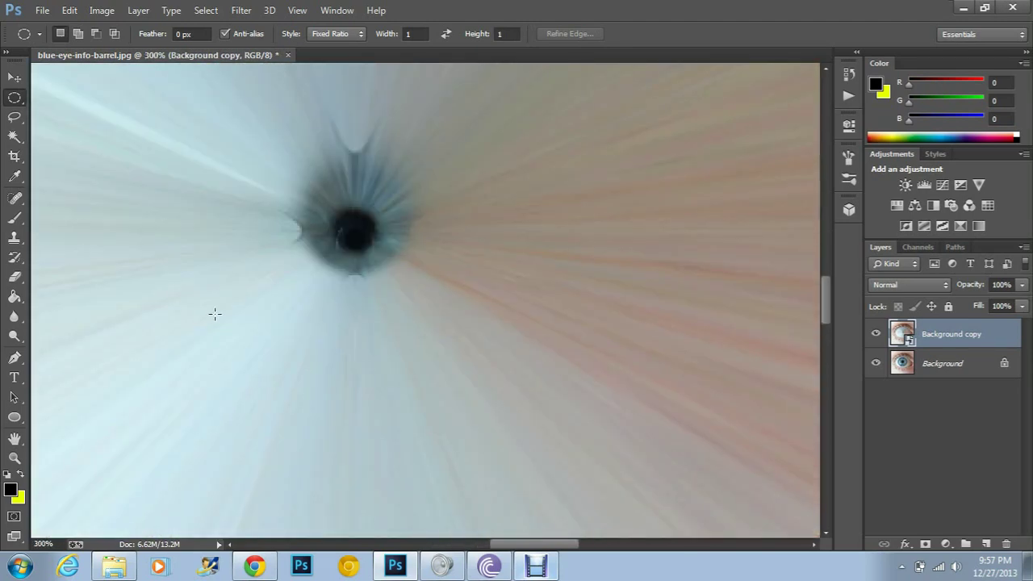
left_click(14, 218)
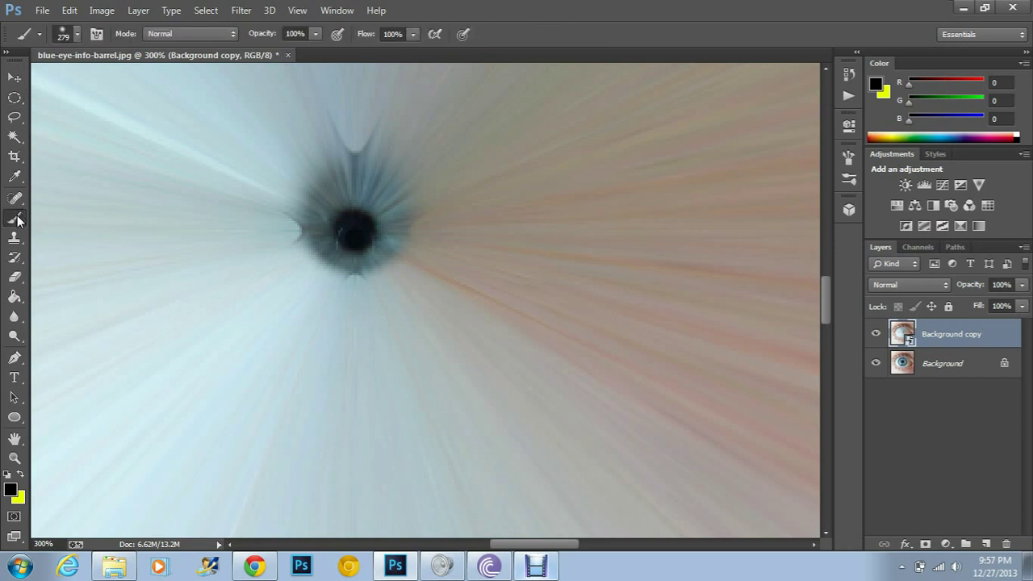
left_click(72, 34)
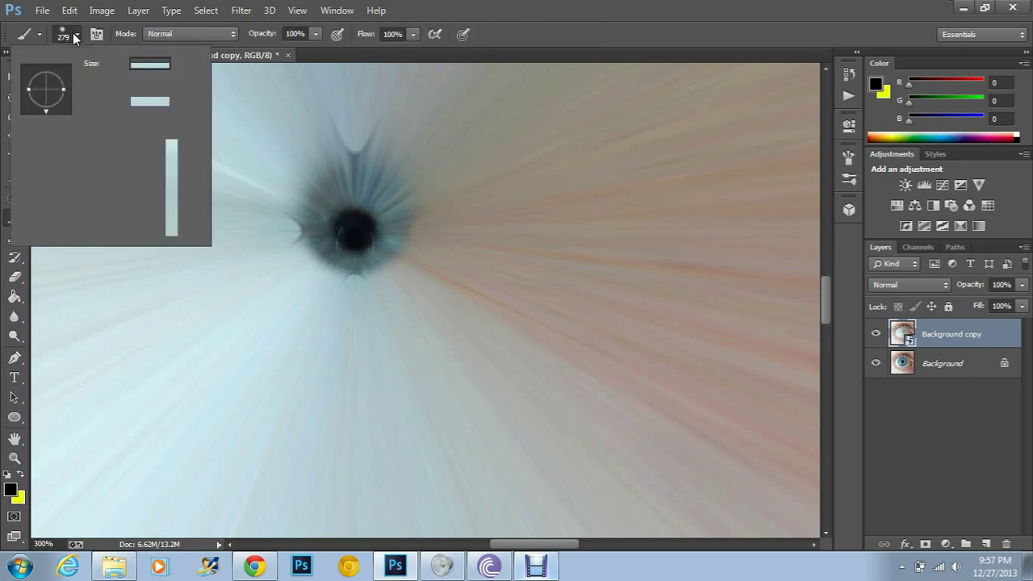
left_click_drag(108, 80, 92, 79)
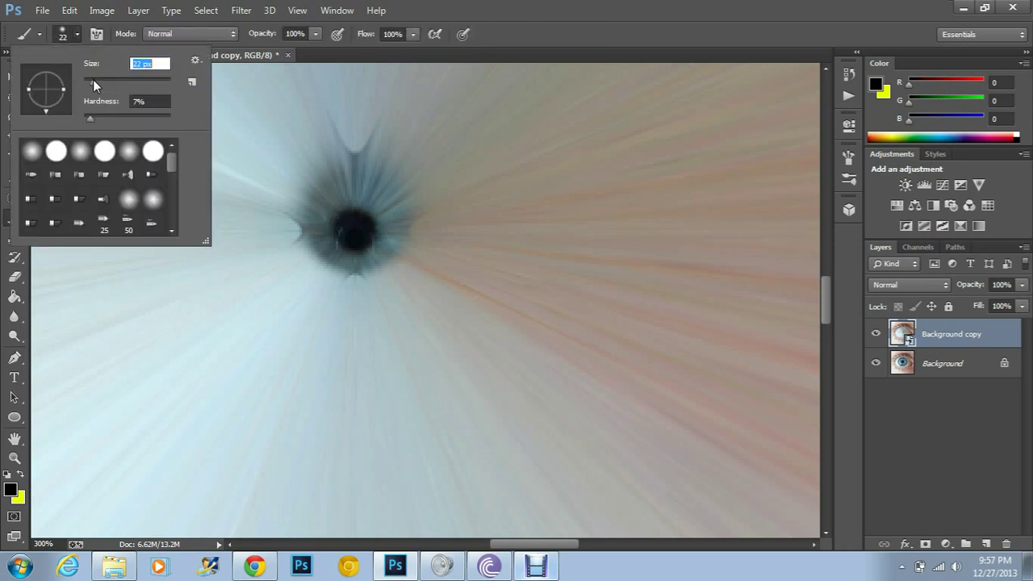
left_click(83, 37)
Apply a Gaussian Blur smart filter and invert its filter mask to hide the blur.
left_click(242, 11)
mouse_move(248, 178)
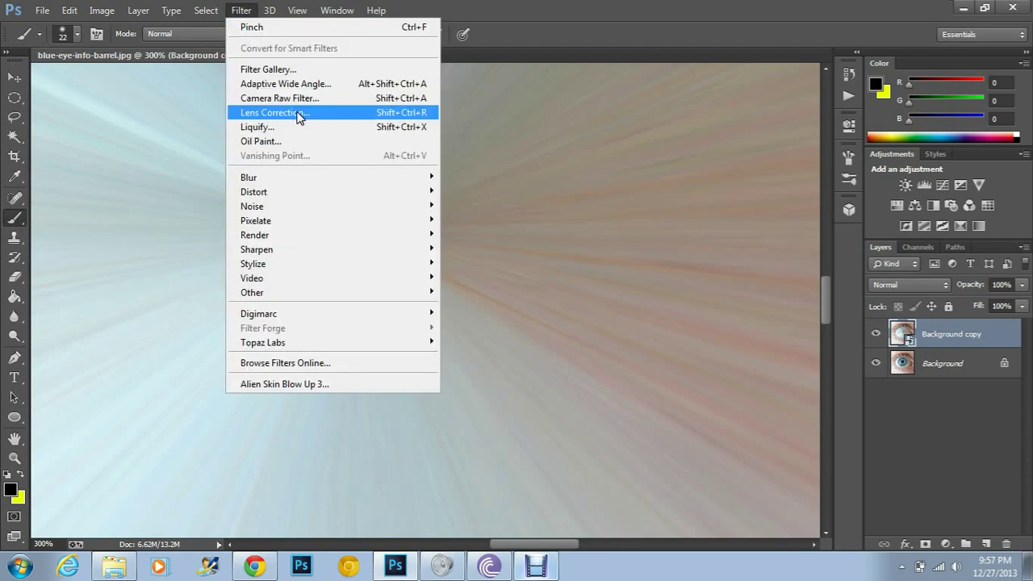
left_click(504, 284)
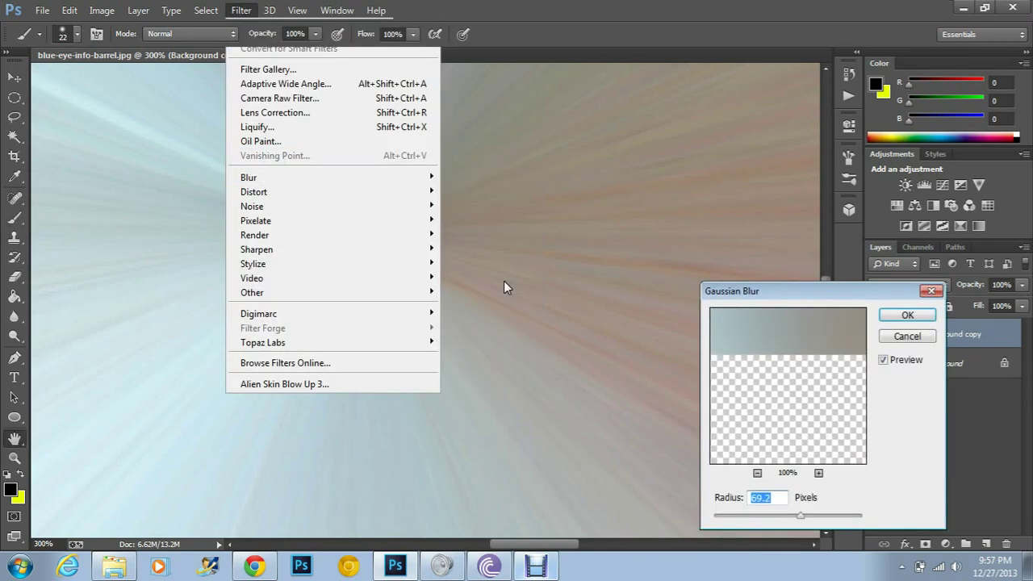
left_click(903, 315)
left_click(926, 360)
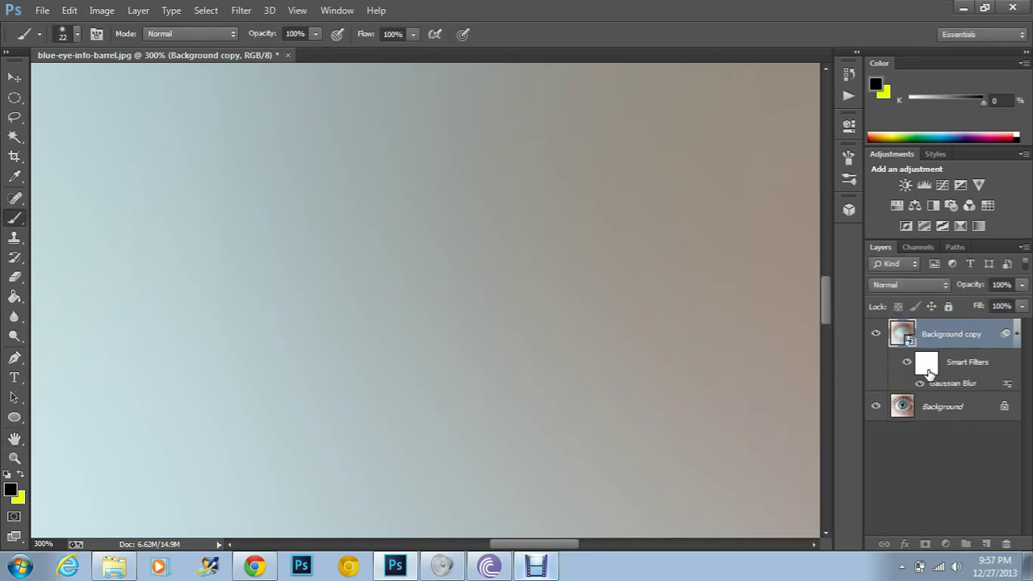
key("ctrl+i")
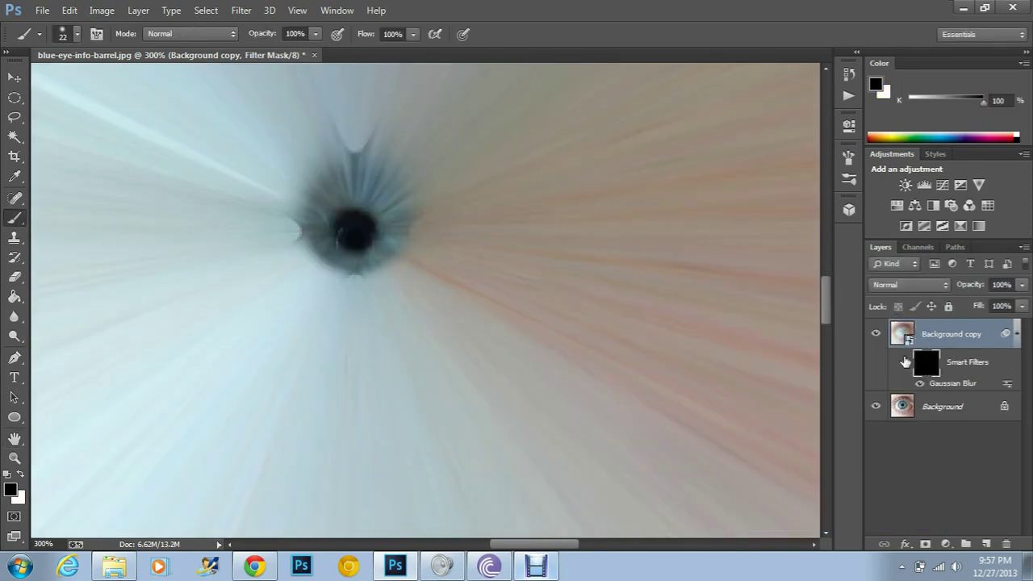
Paint white over the pupil with a Linear Dodge (Add) brush, then invert the mask.
left_click(208, 34)
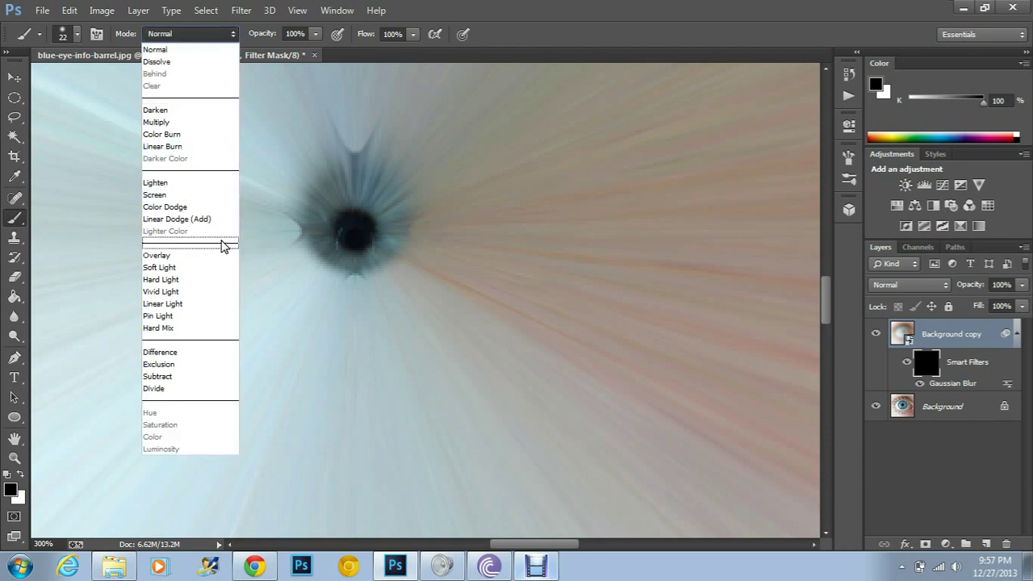
left_click(186, 221)
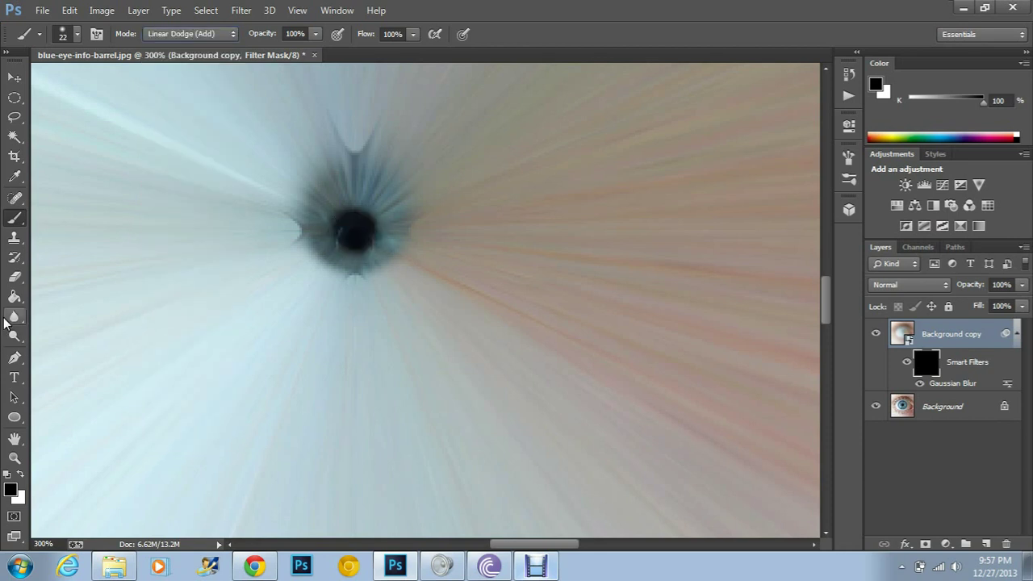
left_click(19, 474)
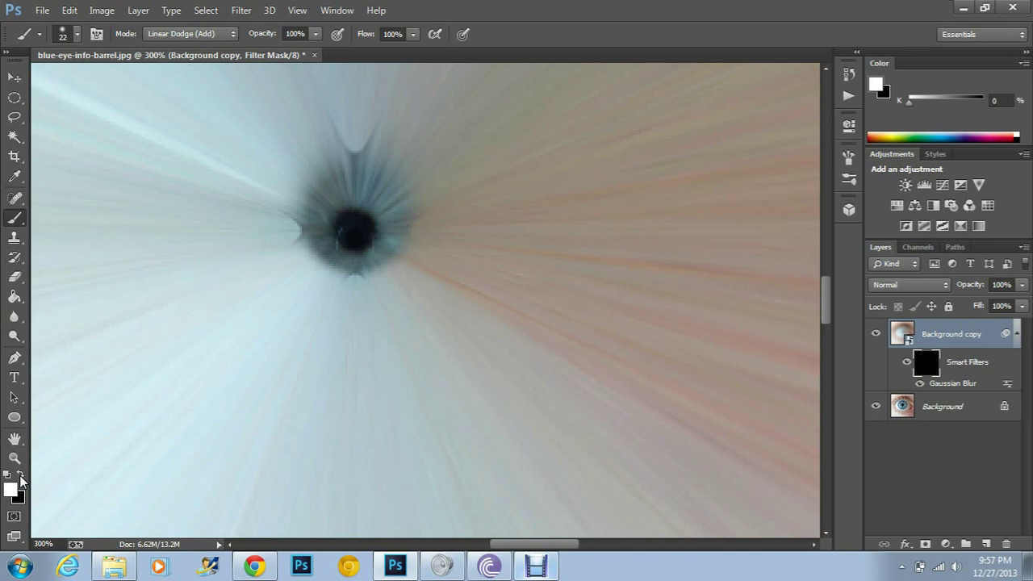
left_click(358, 229)
left_click(359, 229)
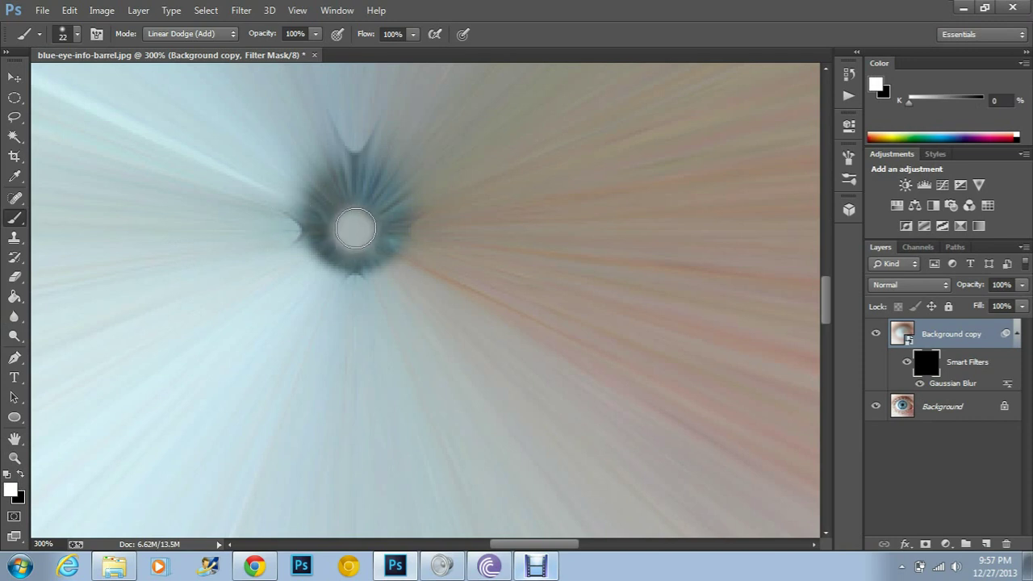
key("ctrl+i")
Zoom out and rasterize the Background copy layer, baking in the blur.
key("ctrl+minus")
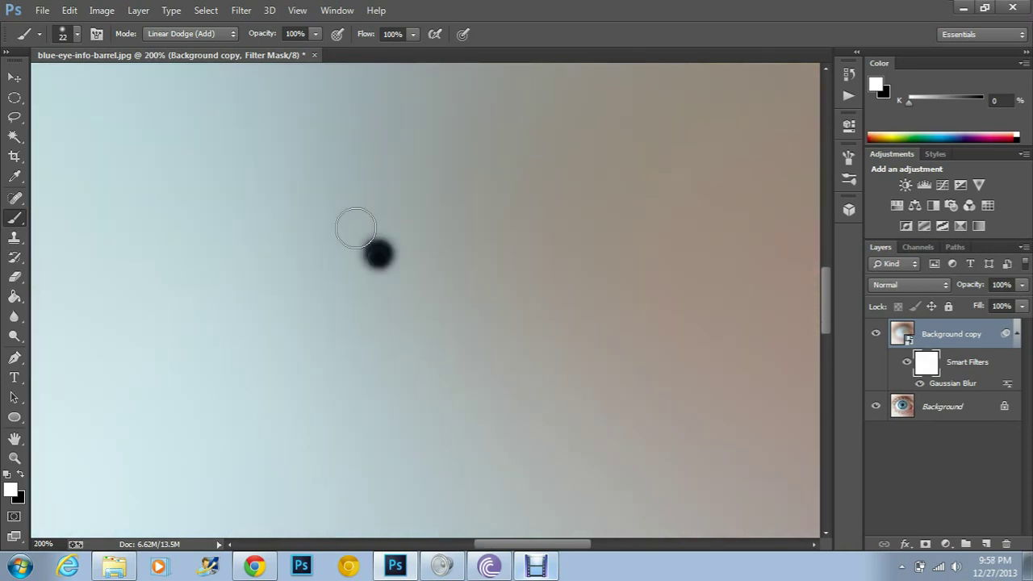
key("ctrl+minus")
key("ctrl+minus")
key("ctrl+minus")
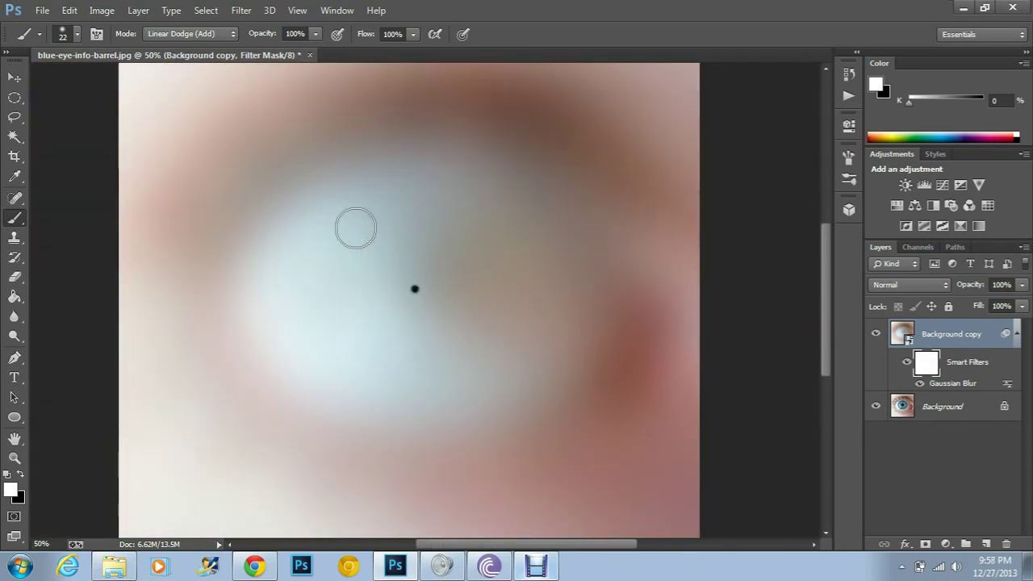
left_click(14, 97)
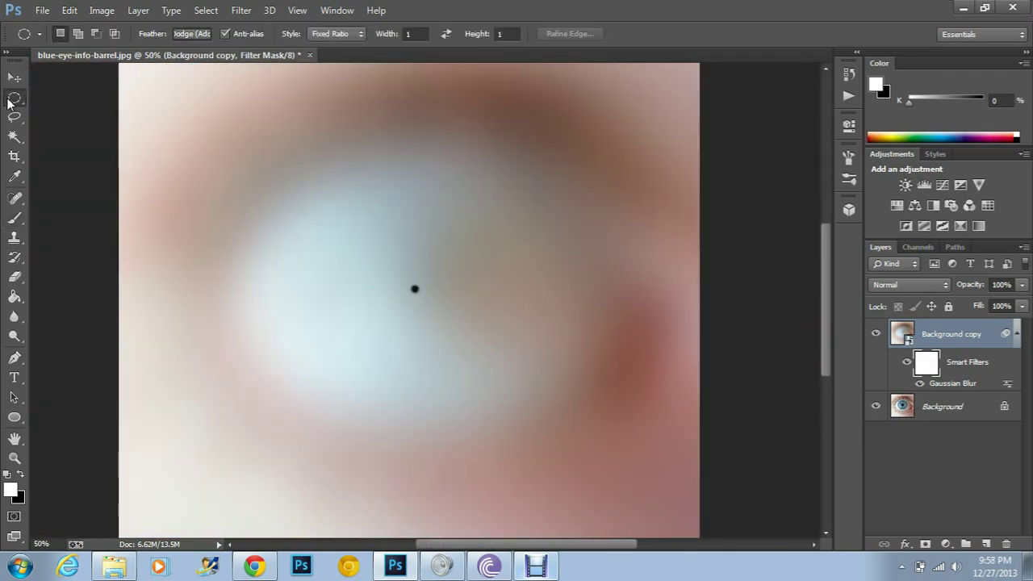
right_click(927, 363)
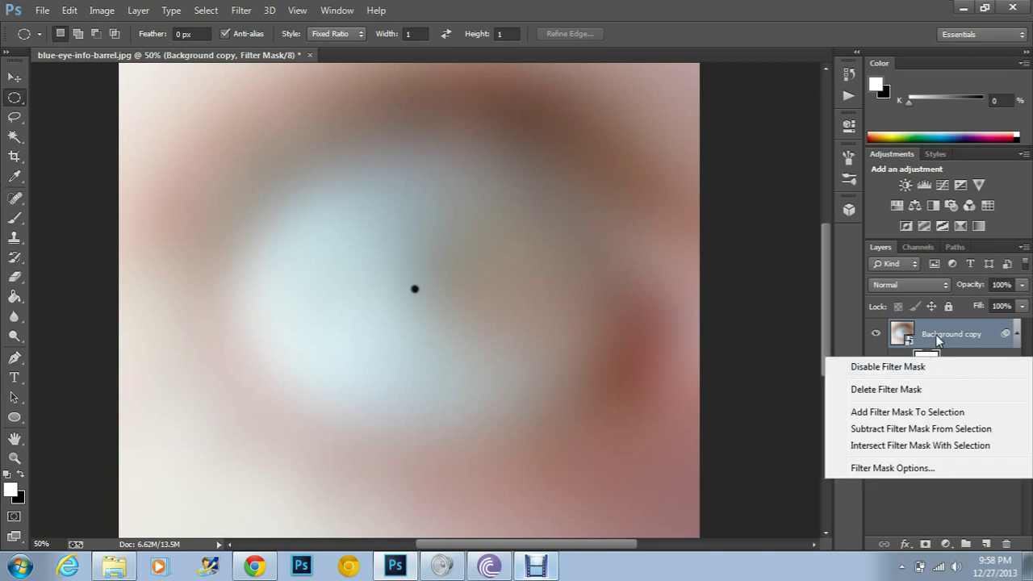
left_click(936, 337)
right_click(936, 338)
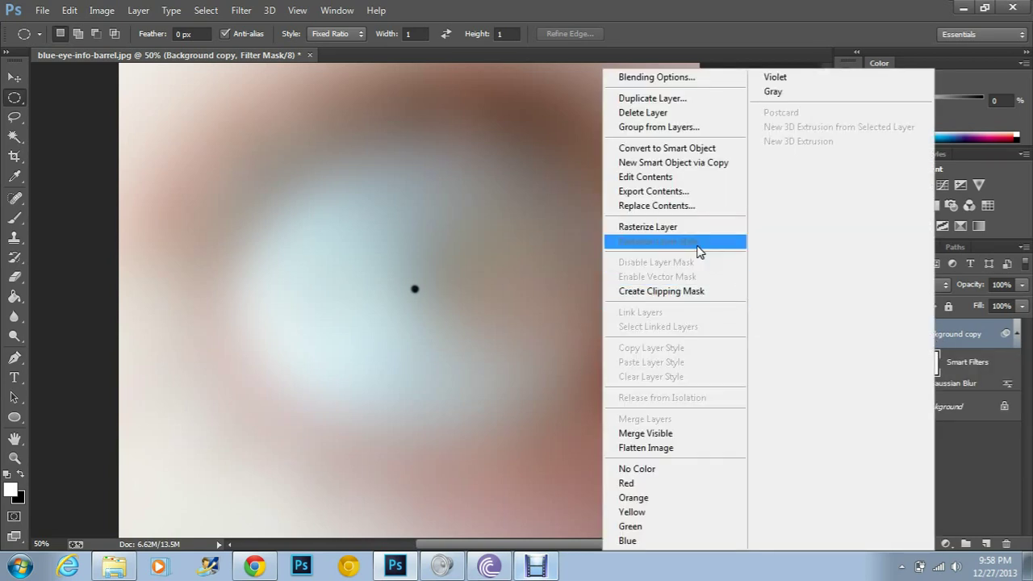
left_click(669, 228)
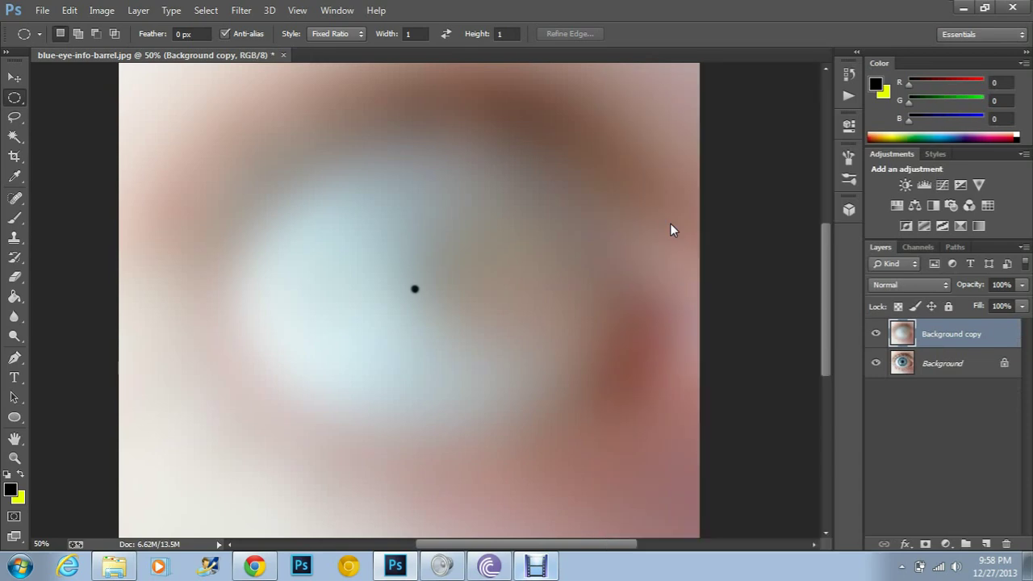
Make Background the active layer and hide the blurred Background copy.
left_click(875, 333)
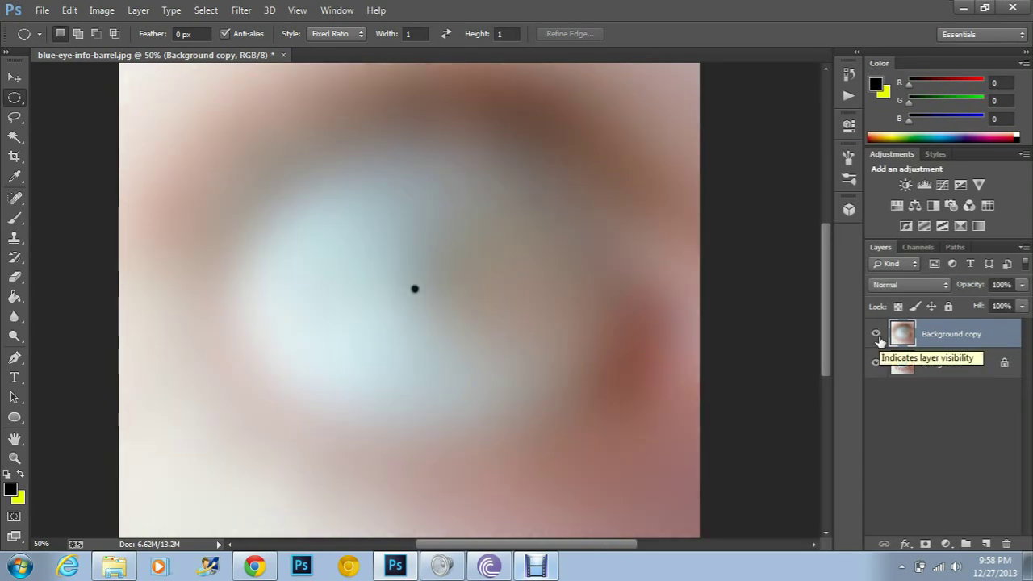
left_click(903, 365)
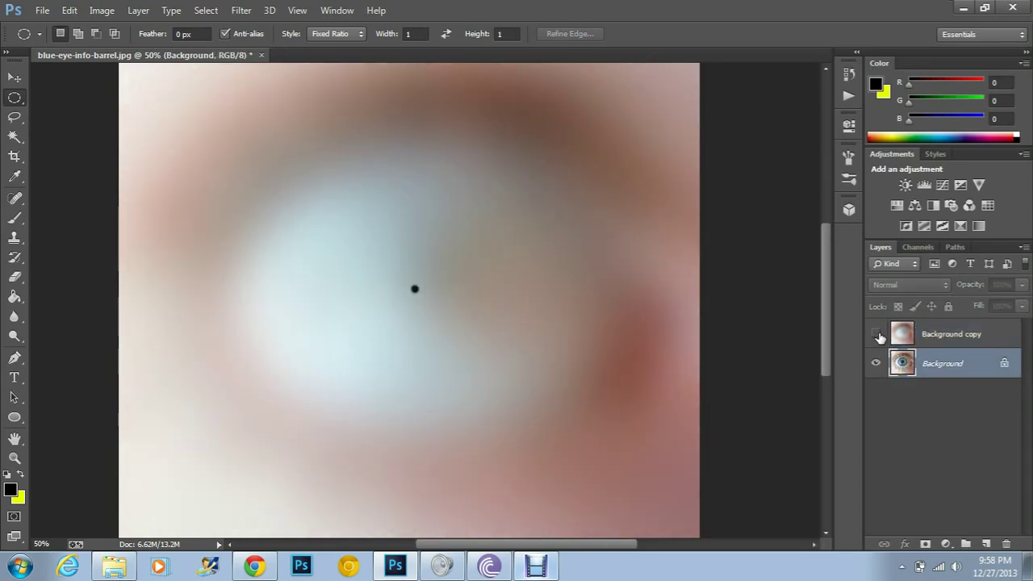
left_click(876, 334)
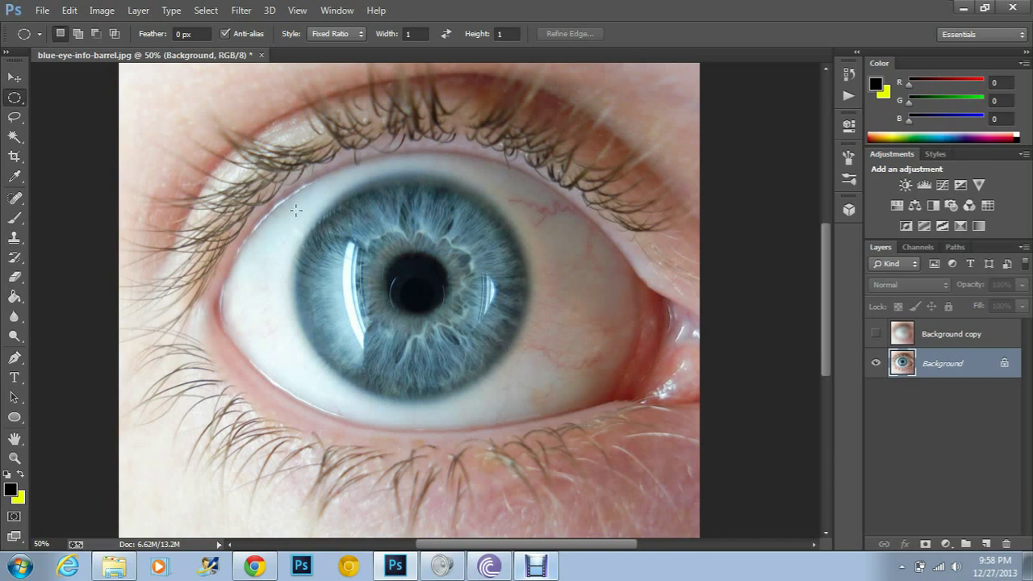
Draw an elliptical selection around the iris and nudge it into position.
mouse_move(279, 167)
left_mouse_down()
mouse_move(400, 307)
mouse_move(576, 434)
left_mouse_up()
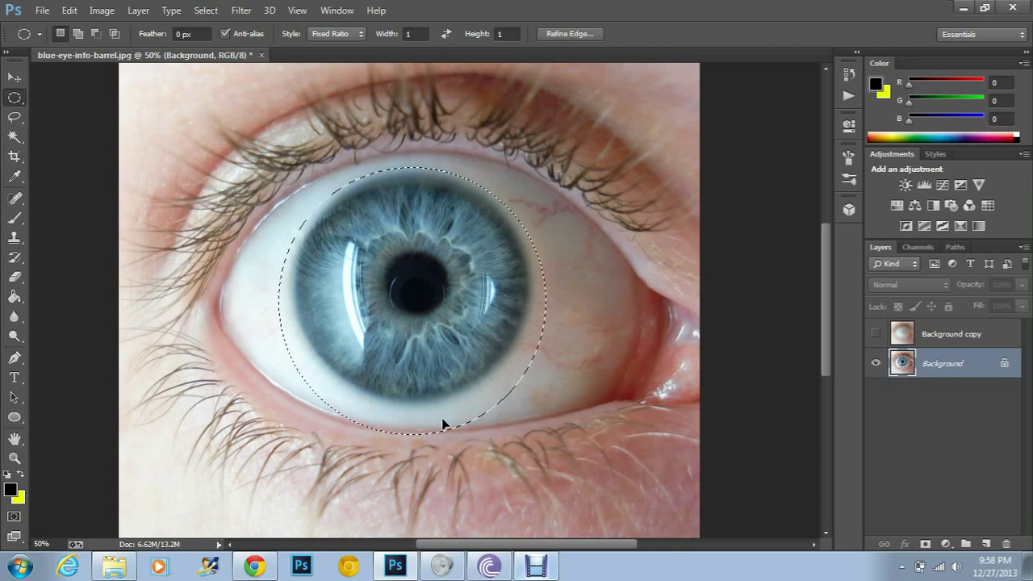
left_click_drag(442, 425, 442, 415)
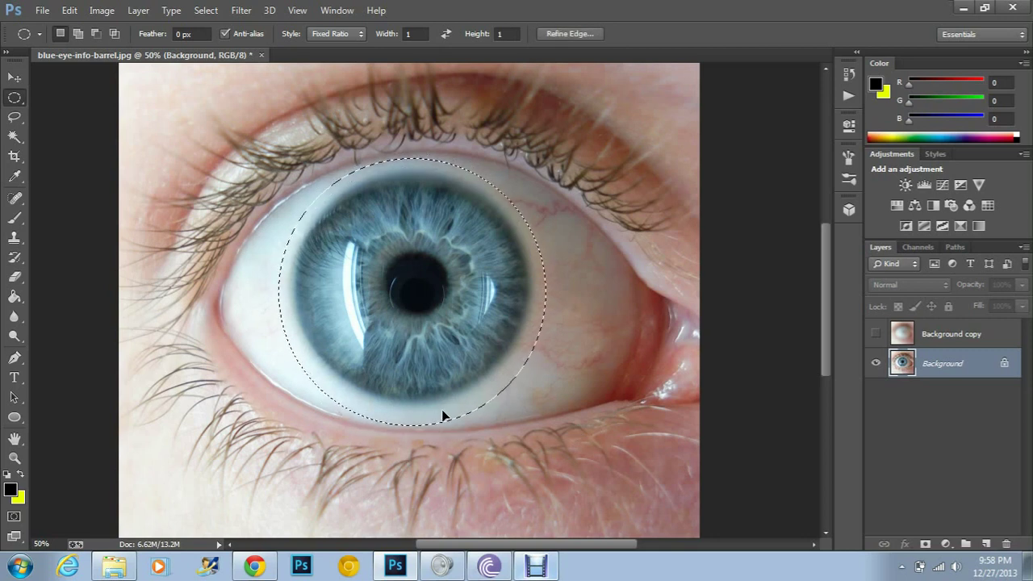
left_click(245, 11)
mouse_move(205, 11)
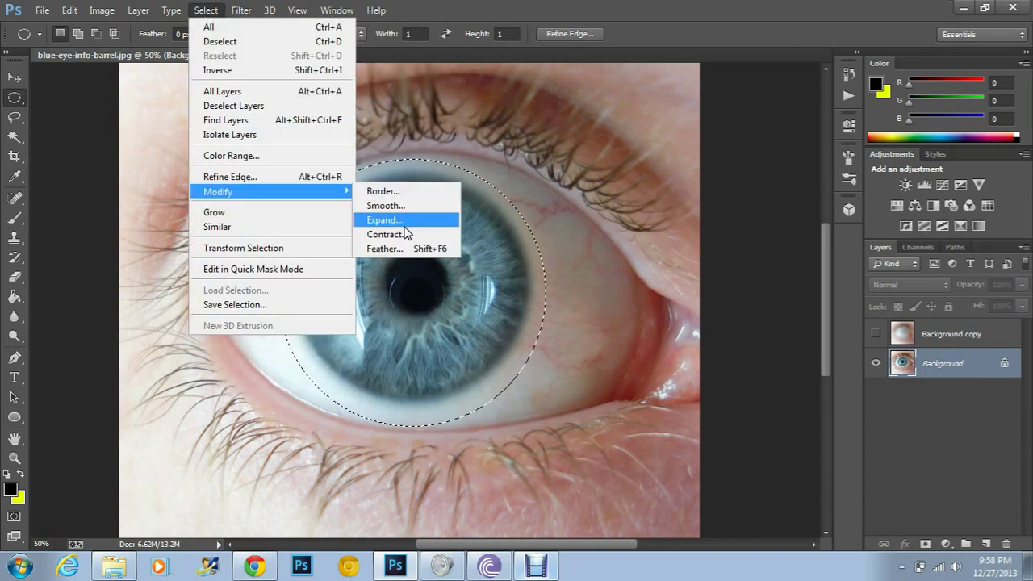
left_click(205, 10)
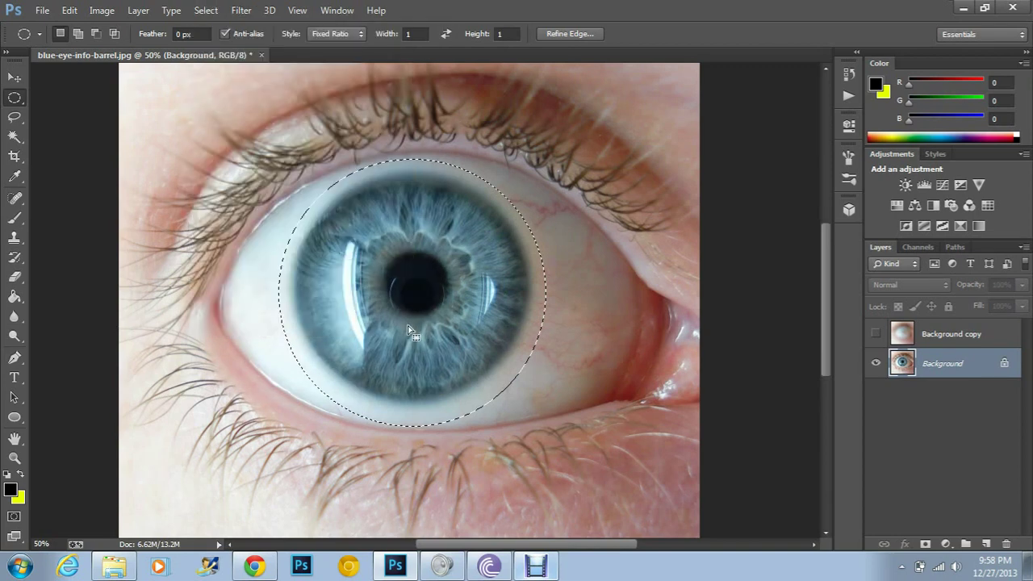
left_click_drag(407, 322, 406, 319)
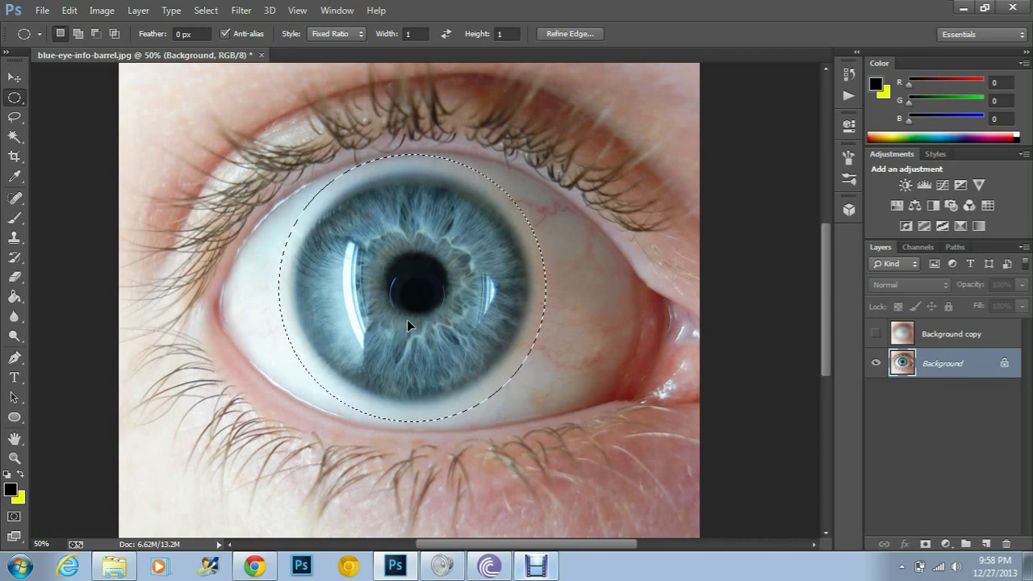
Contract and then feather the circular iris selection.
left_click(208, 8)
mouse_move(218, 192)
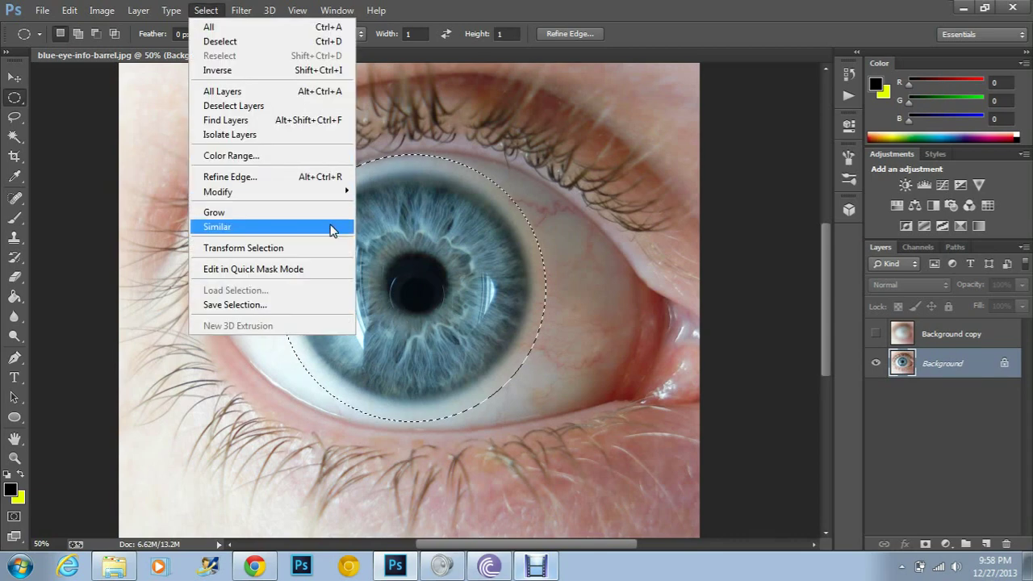
left_click(389, 233)
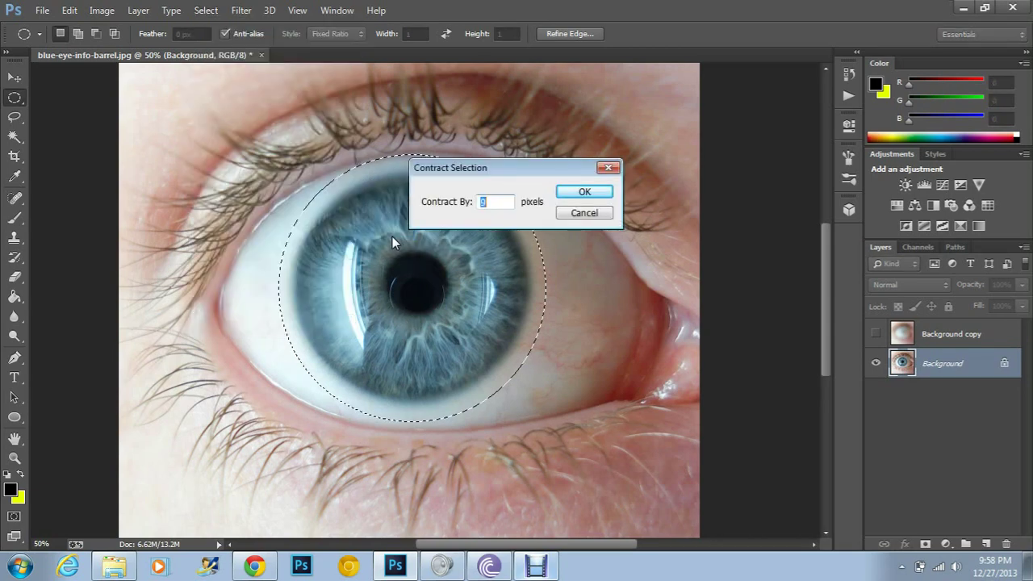
left_click(570, 197)
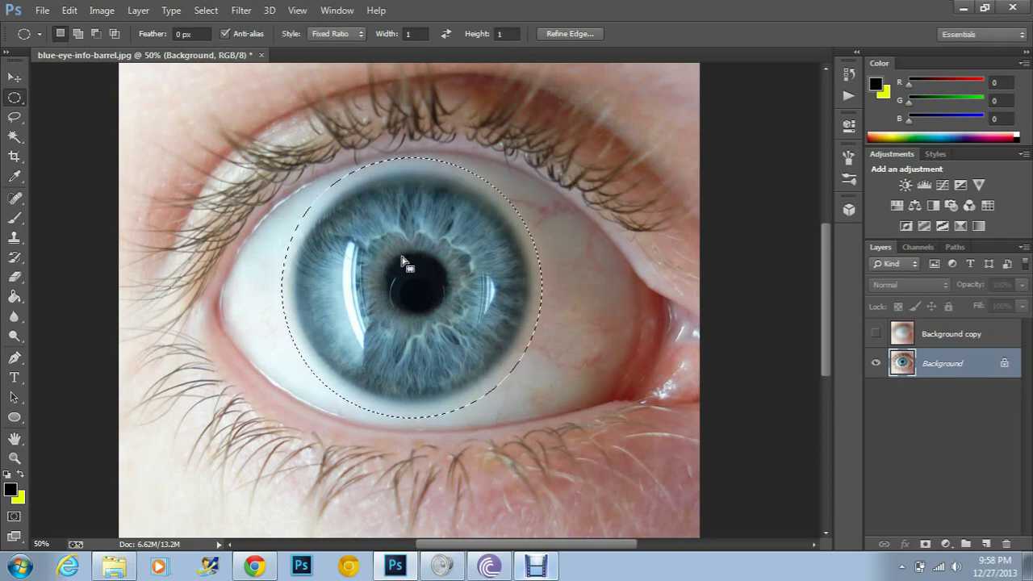
left_click(205, 10)
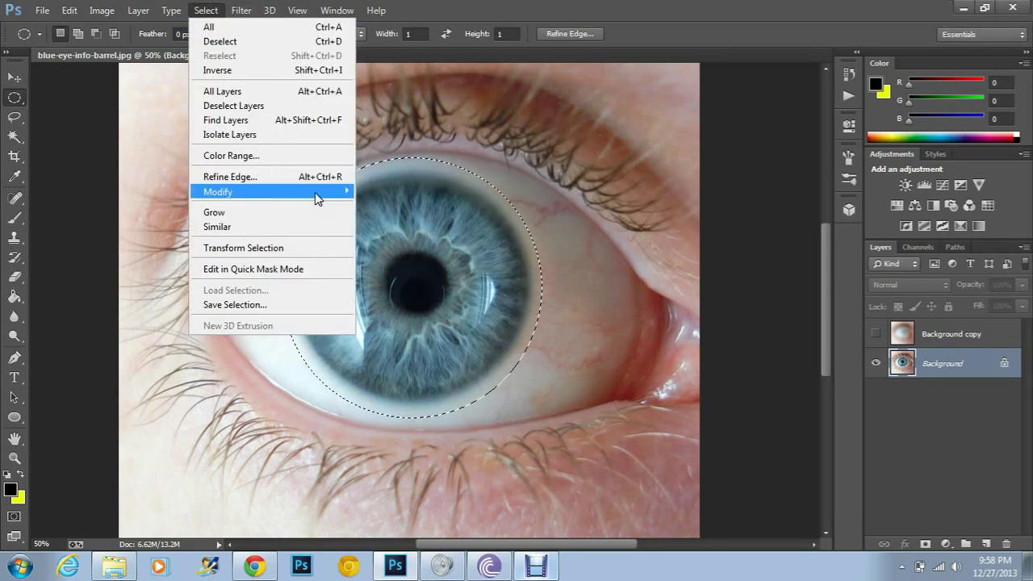
left_click(392, 250)
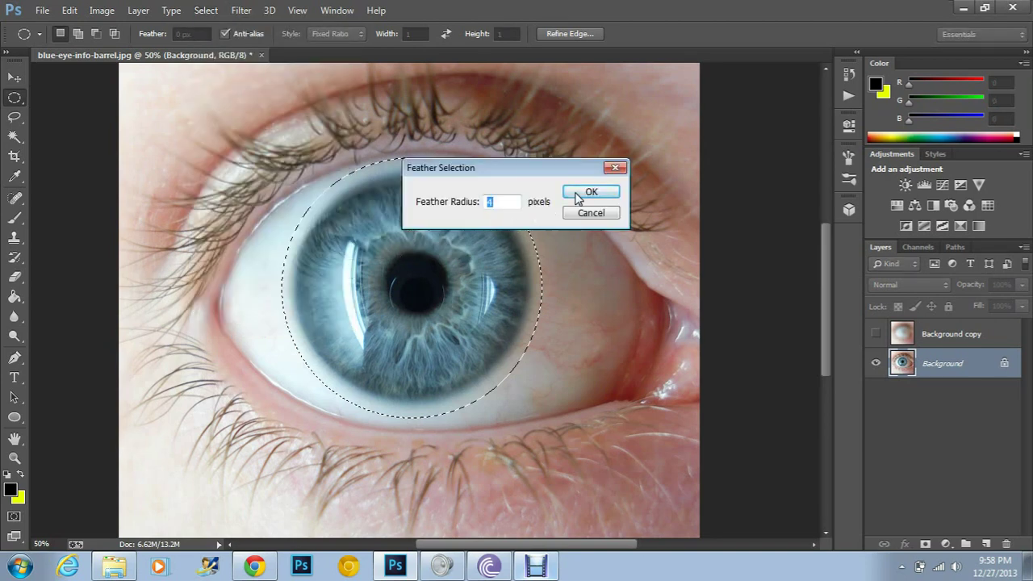
left_click(578, 193)
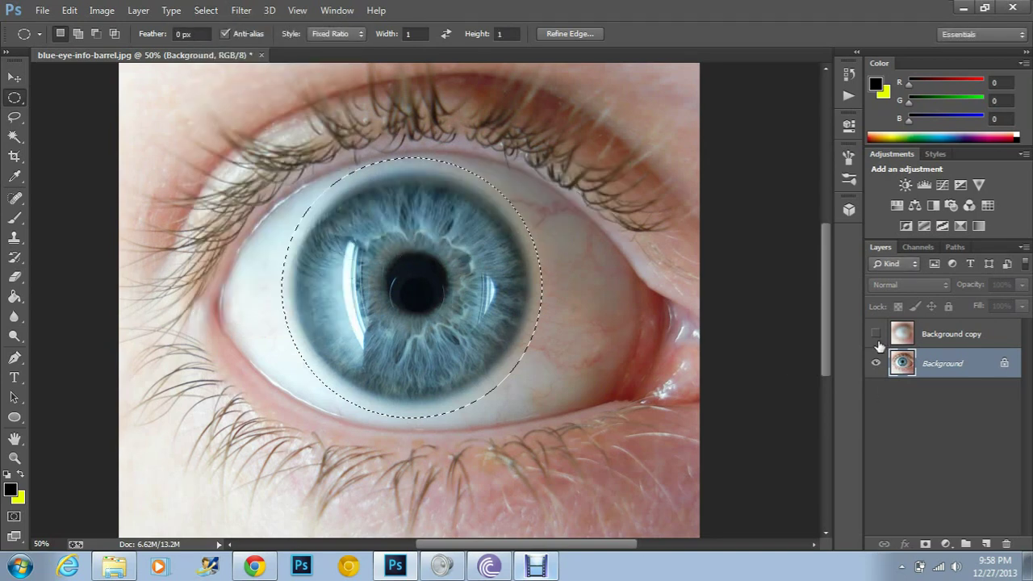
Show the Background copy, add a layer mask from the iris selection, and preview the mask.
left_click(901, 339)
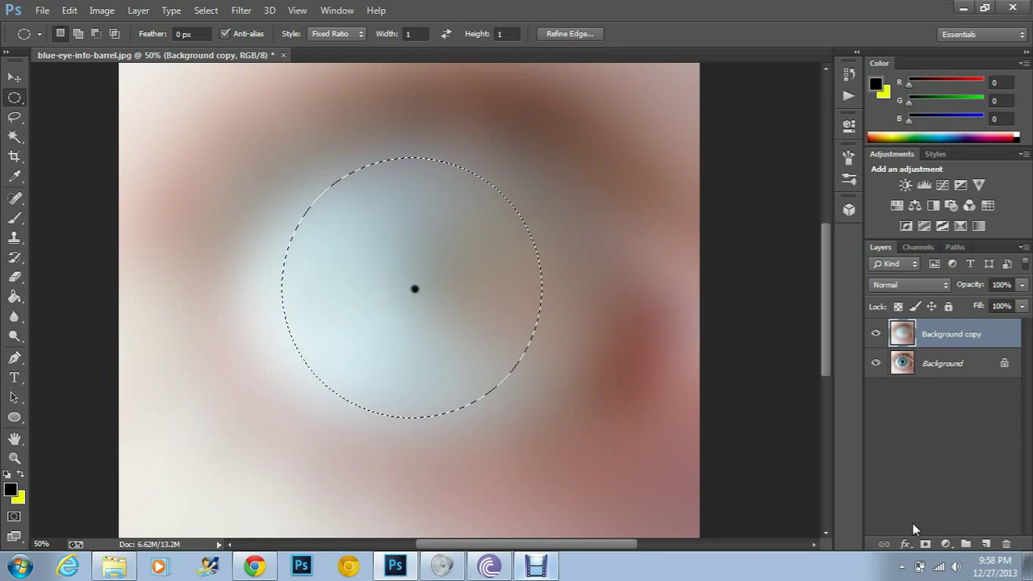
left_click(924, 543)
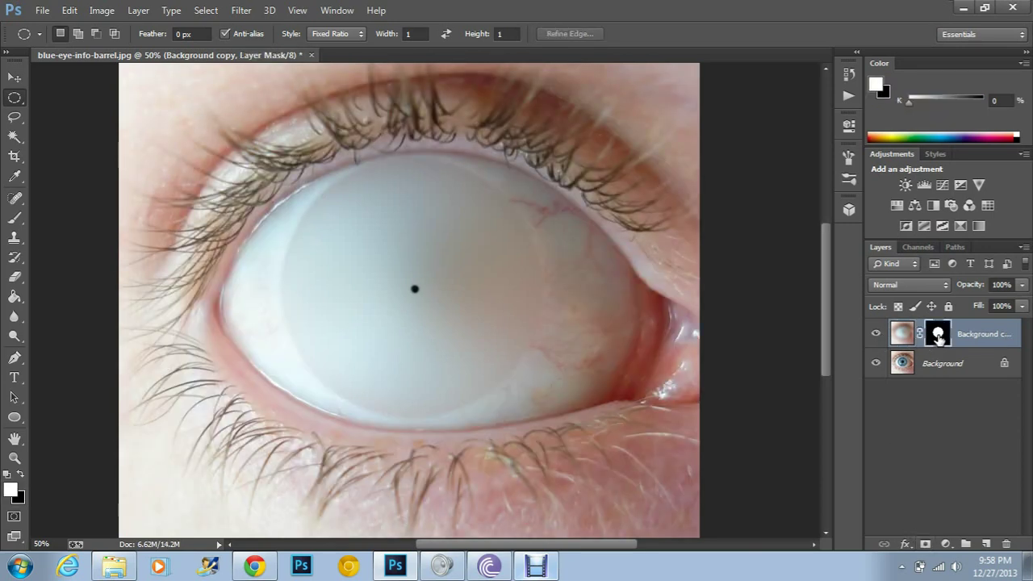
left_click(939, 338, "alt")
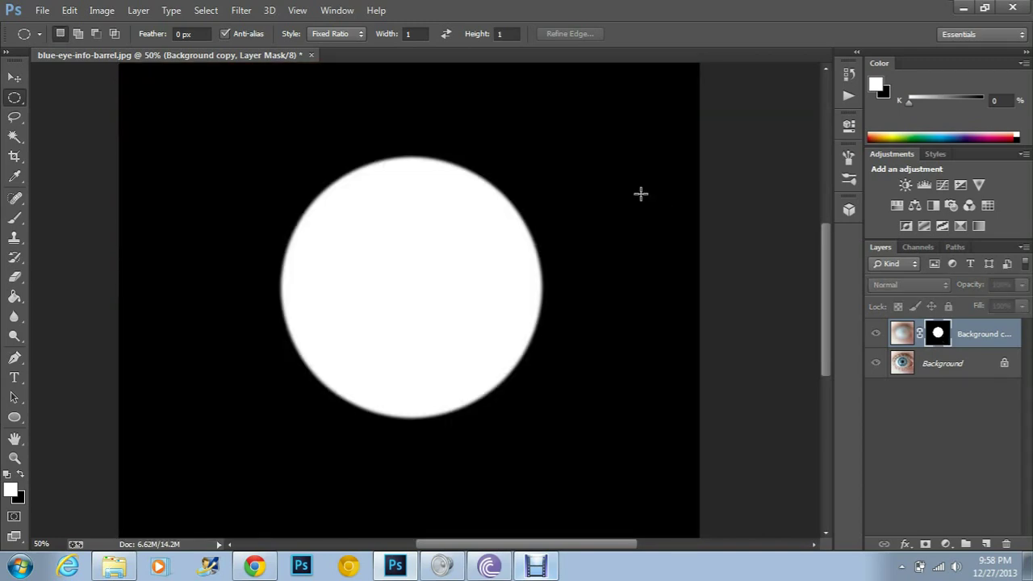
left_click(938, 335, "alt")
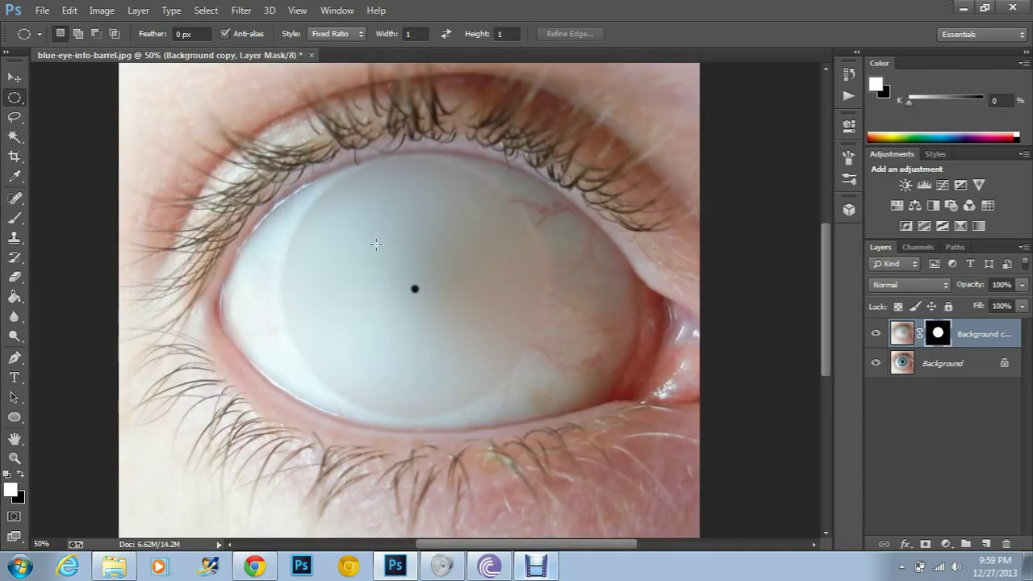
left_click(249, 11)
mouse_move(315, 177)
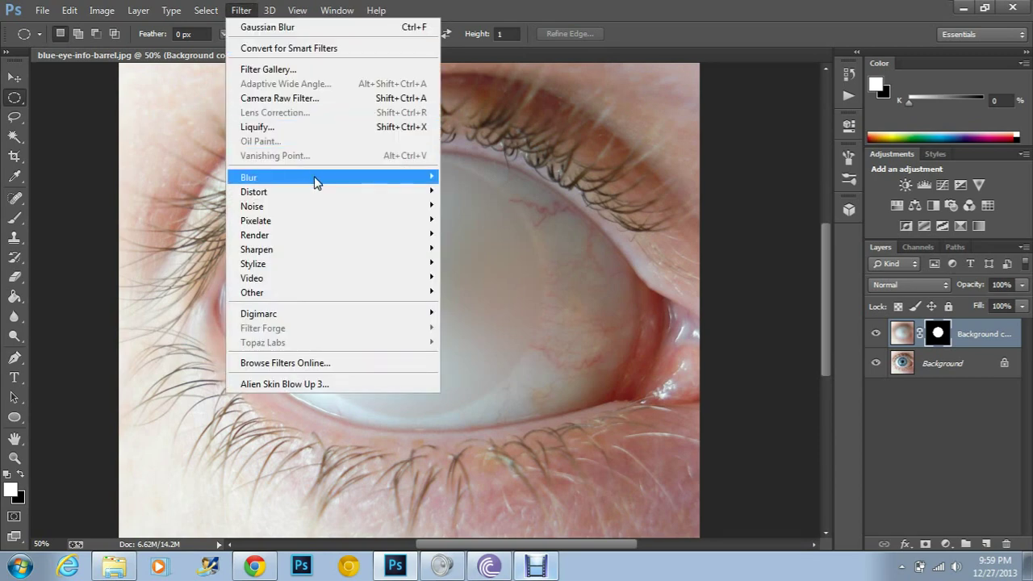
Blur the Background copy layer mask with a 40.1-pixel Gaussian Blur.
left_click(481, 283)
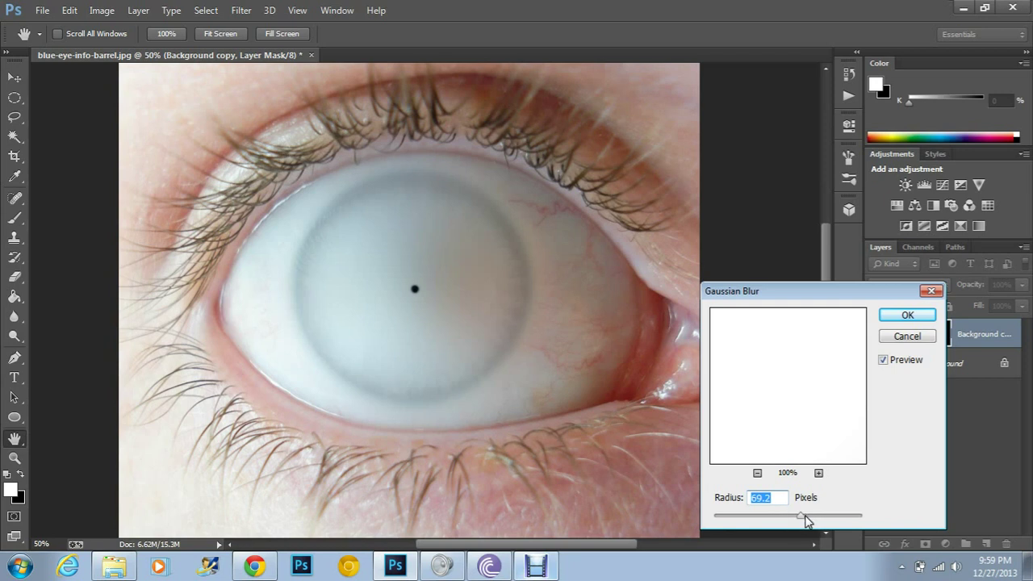
mouse_move(801, 516)
left_mouse_down()
mouse_move(771, 517)
mouse_move(791, 519)
left_mouse_up()
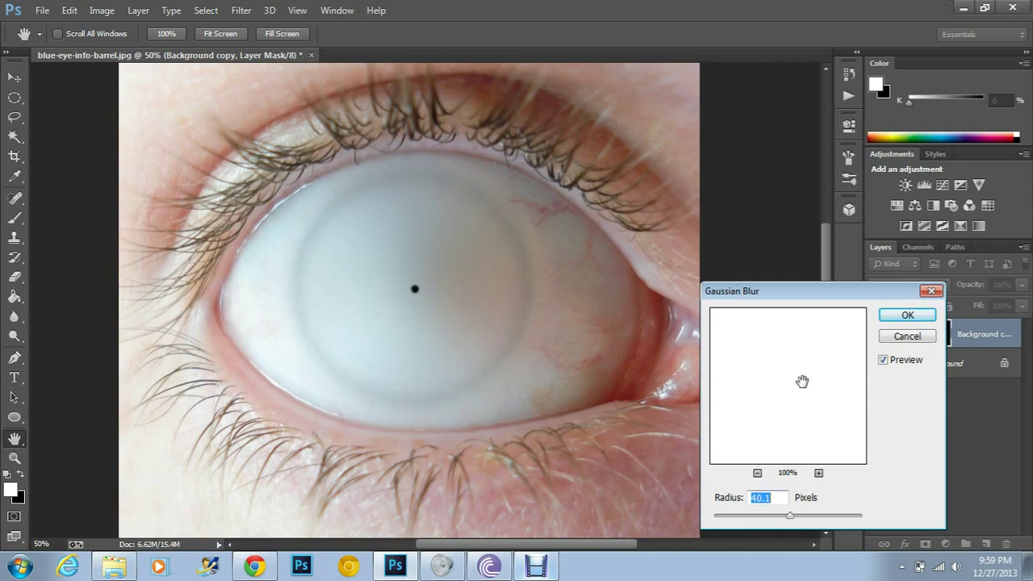
left_click(907, 321)
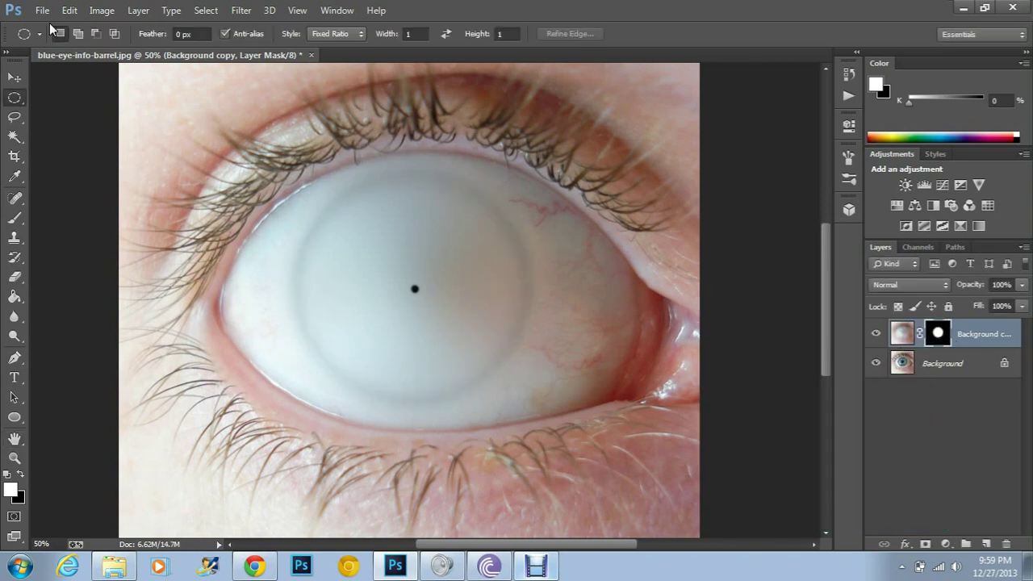
Raise brightness to 100 in Brightness/Contrast so the iris blends into the eye white.
left_click(101, 10)
mouse_move(124, 48)
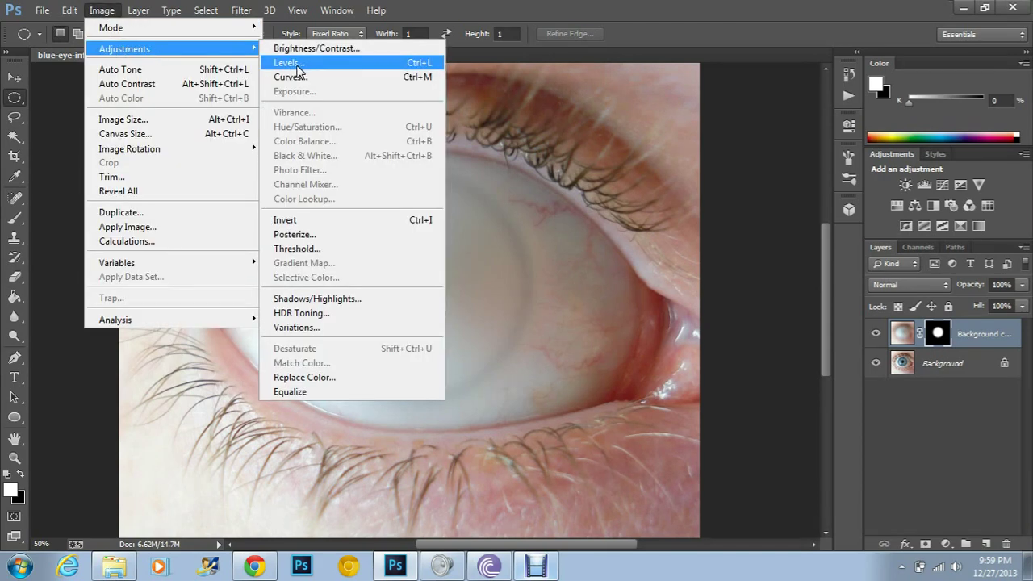
left_click(314, 48)
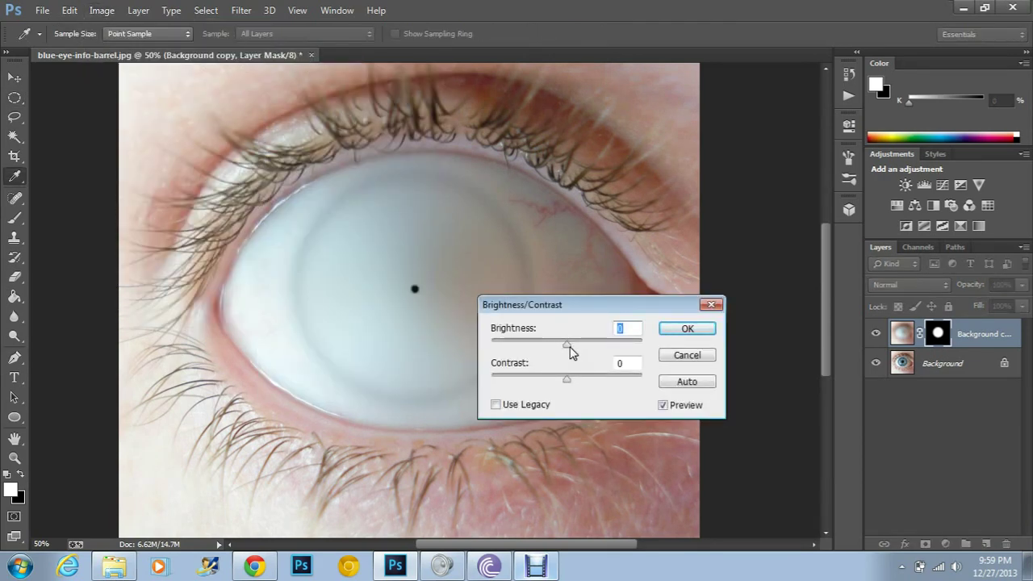
left_click_drag(569, 346, 611, 346)
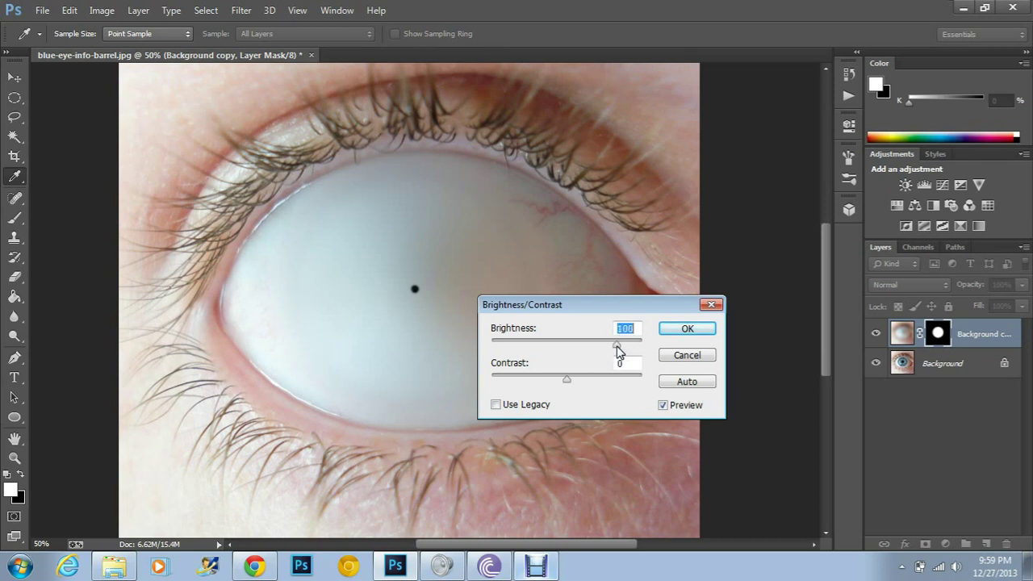
left_click(678, 329)
key("m")
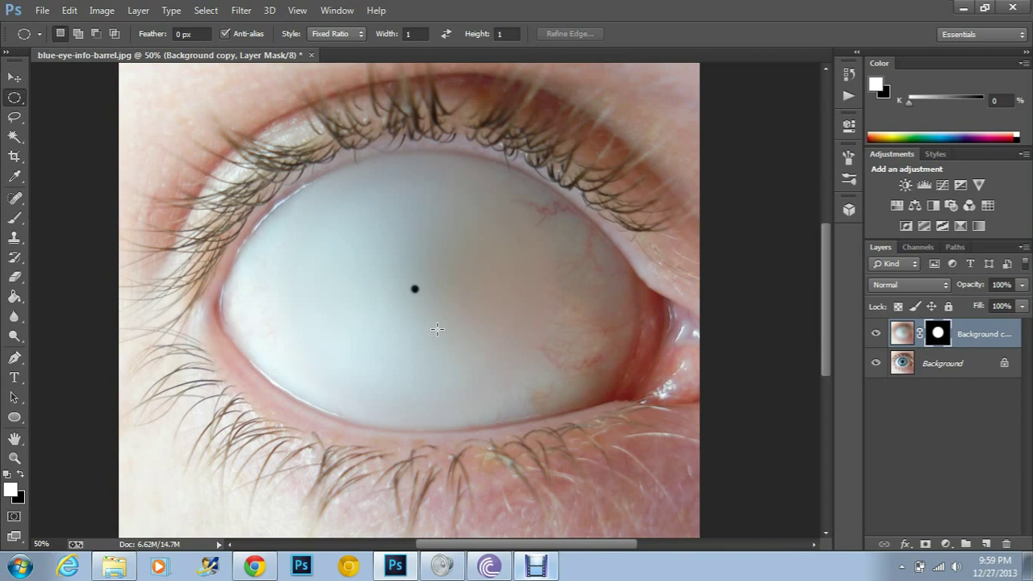
Apply the copy layer's mask, then merge the copy down into the Background layer.
right_click(931, 337)
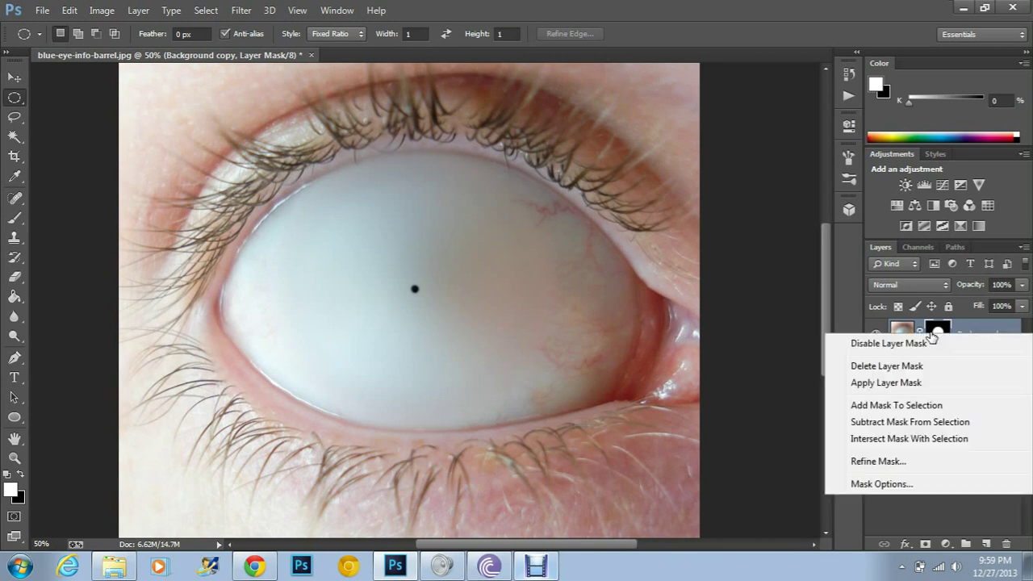
left_click(937, 382)
right_click(940, 327)
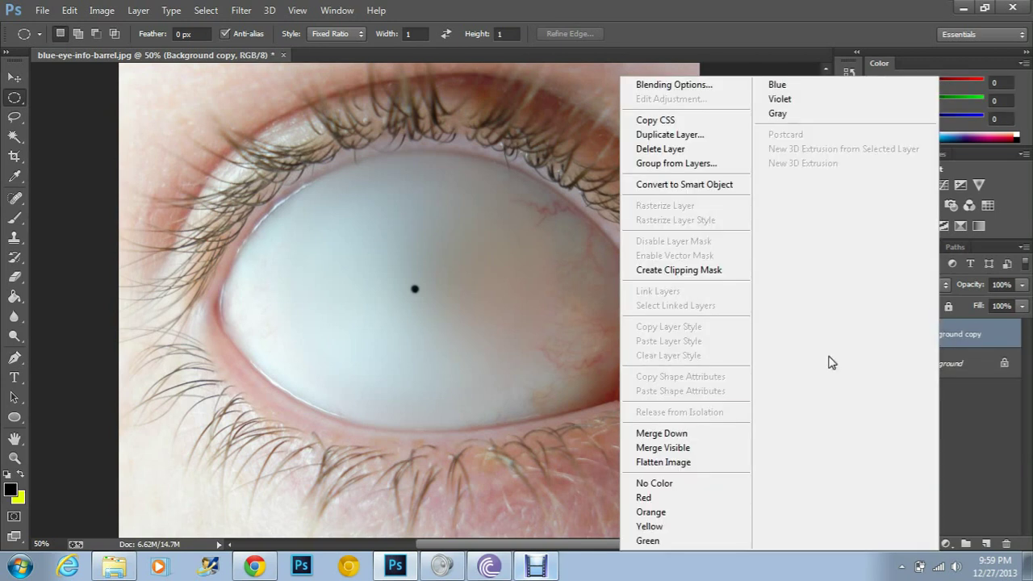
left_click(670, 432)
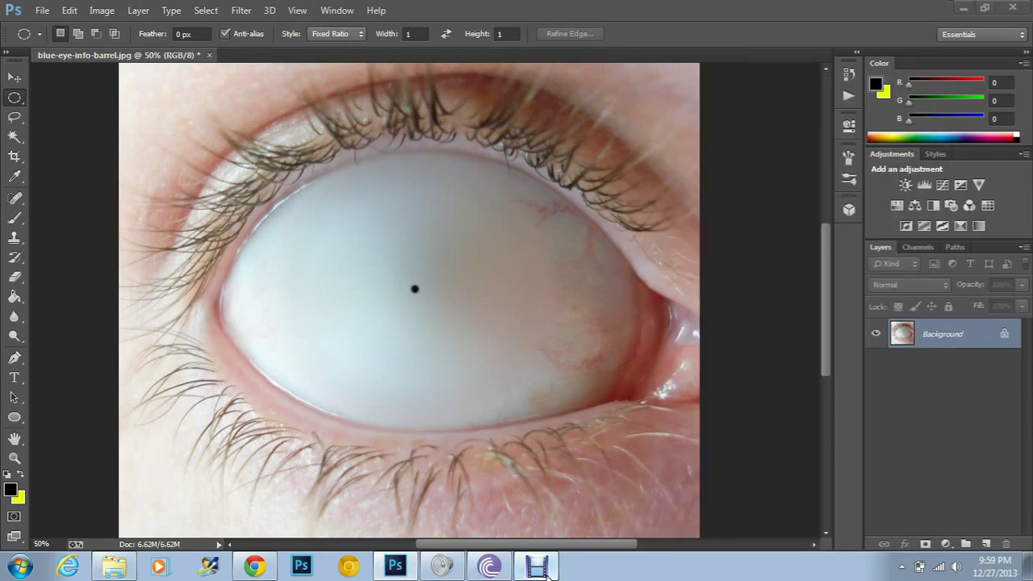